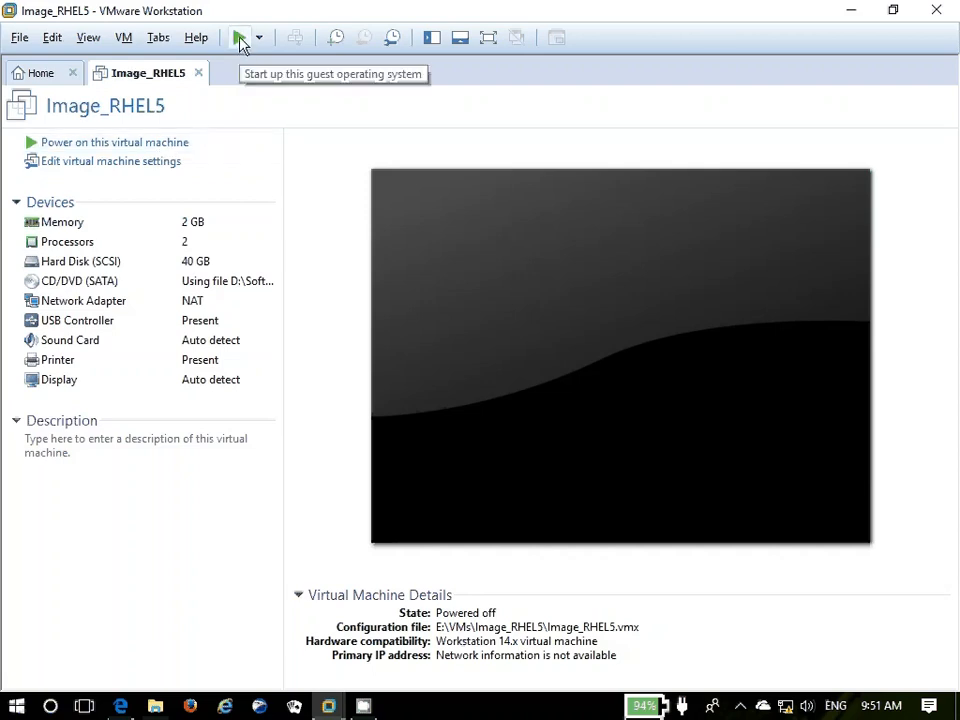
Power on Image_RHEL5 and boot the RHEL 5 installer with default boot options
{"action": "left_click", "coordinate": [474, 405]}
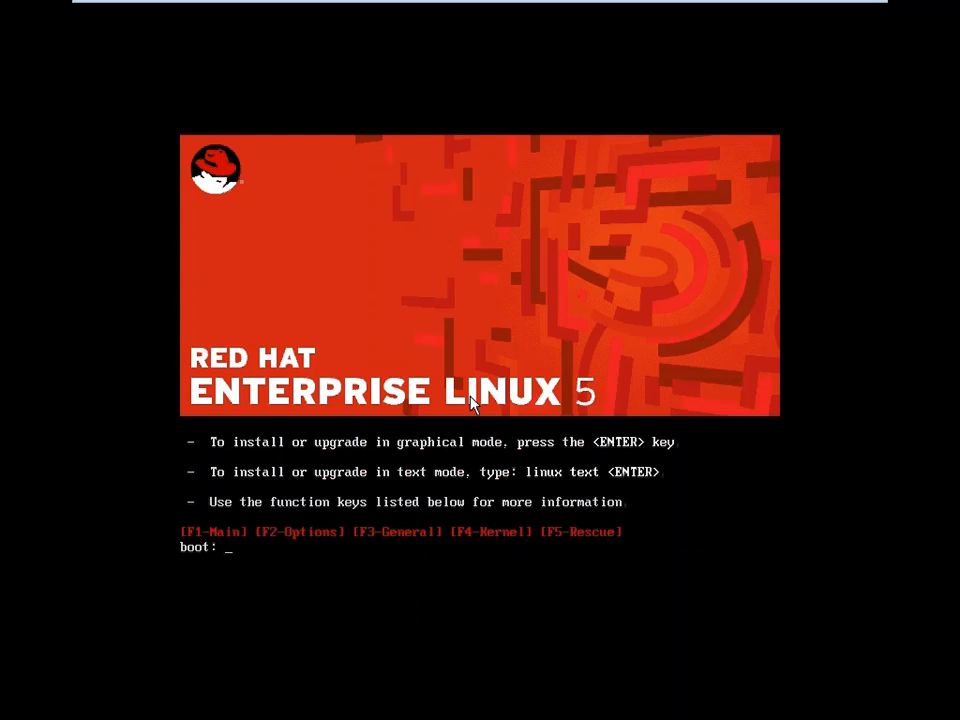
{"action": "left_click", "coordinate": [414, 452]}
{"action": "type", "text": "linux ask method"}
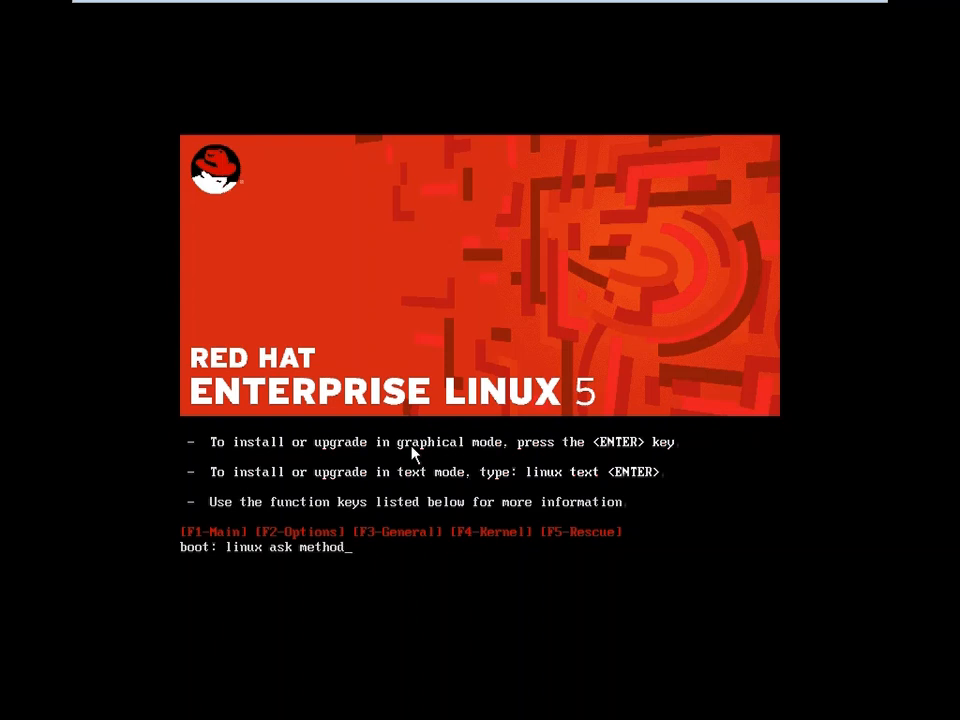
{"action": "key", "text": "BackSpace"}
{"action": "key", "text": "BackSpace"}
{"action": "key", "text": "BackSpace"}
{"action": "key", "text": "BackSpace"}
{"action": "key", "text": "BackSpace"}
{"action": "key", "text": "BackSpace"}
{"action": "key", "text": "BackSpace"}
{"action": "key", "text": "BackSpace"}
{"action": "key", "text": "BackSpace"}
{"action": "key", "text": "BackSpace"}
{"action": "key", "text": "BackSpace"}
{"action": "key", "text": "BackSpace"}
{"action": "key", "text": "BackSpace"}
{"action": "key", "text": "BackSpace"}
{"action": "key", "text": "BackSpace"}
{"action": "key", "text": "BackSpace"}
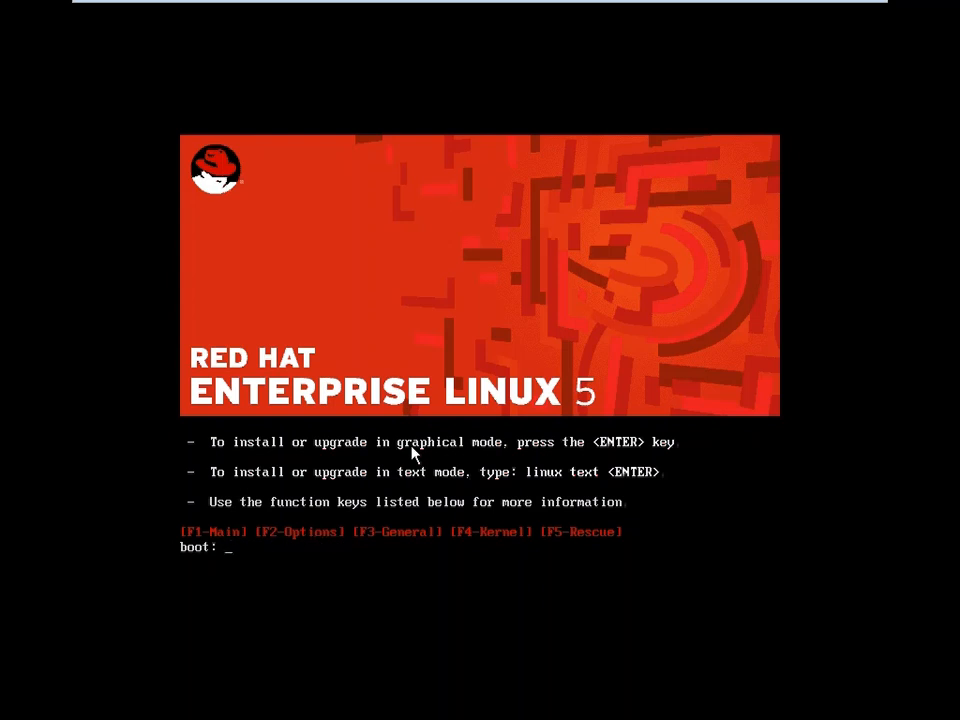
{"action": "key", "text": "Return"}
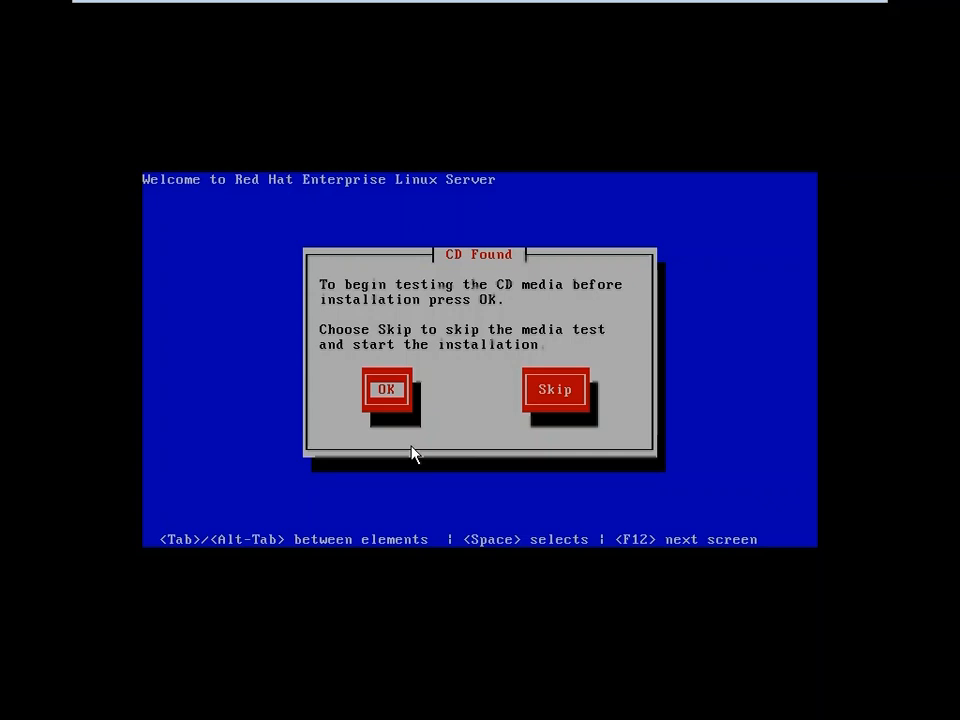
Choose Skip in the CD Found dialog to bypass the media test
{"action": "key", "text": "Tab"}
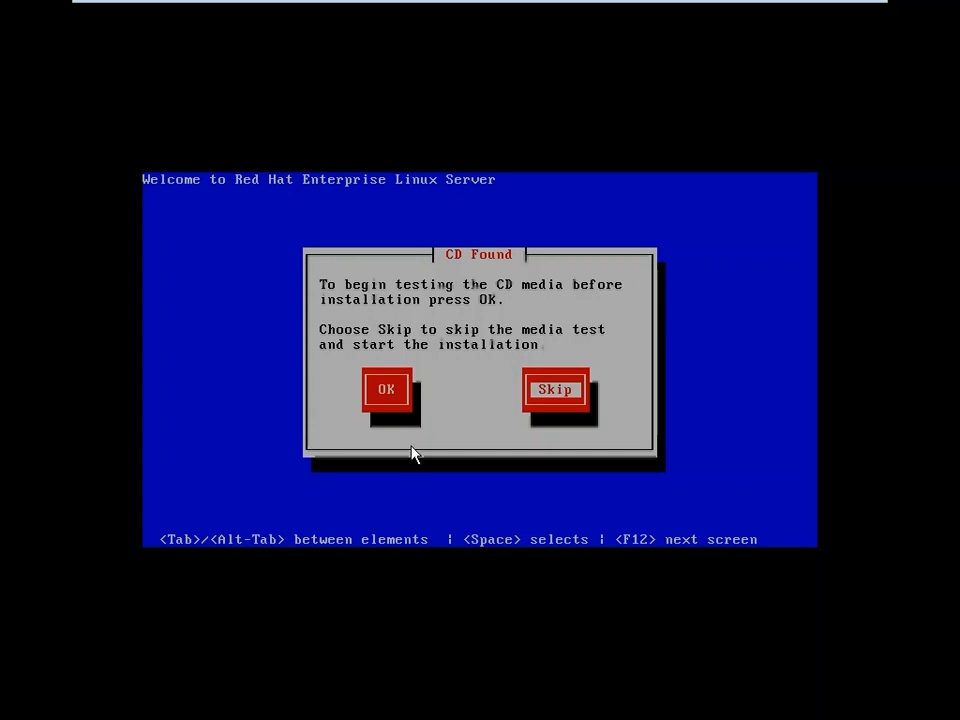
{"action": "key", "text": "Tab"}
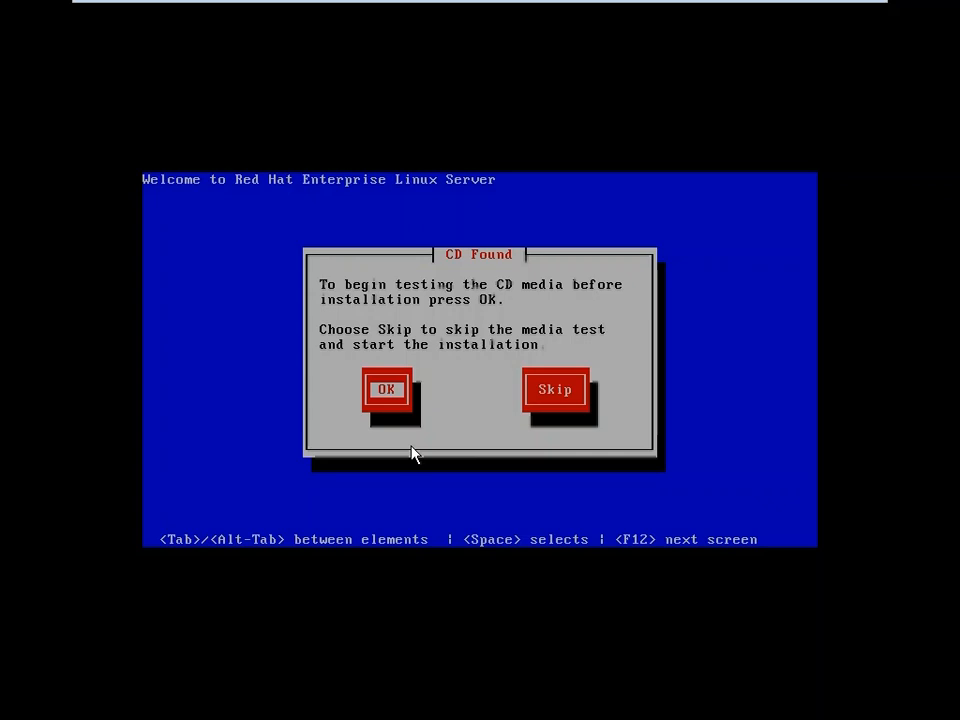
{"action": "key", "text": "Tab"}
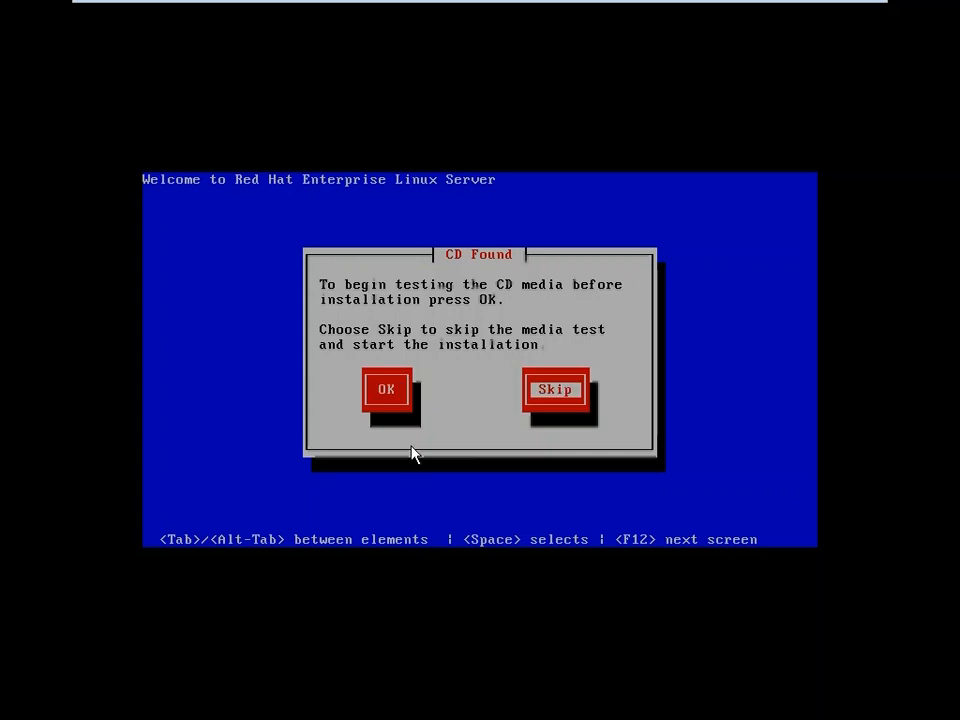
{"action": "key", "text": "Return"}
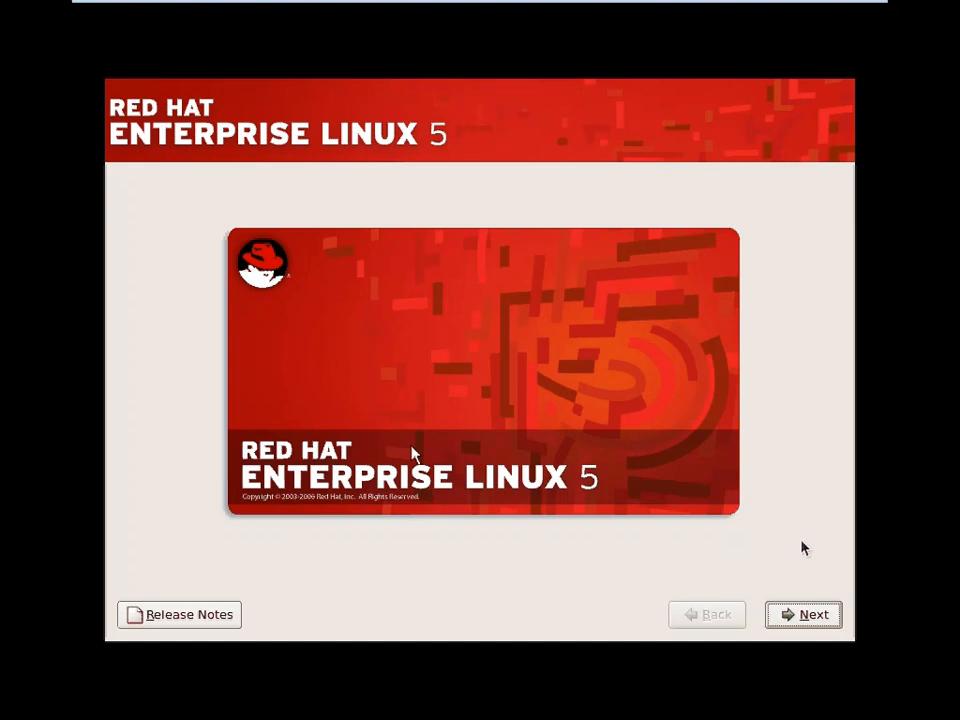
Get past the welcome screen and keep English (English) as the installation language
{"action": "left_click", "coordinate": [802, 616]}
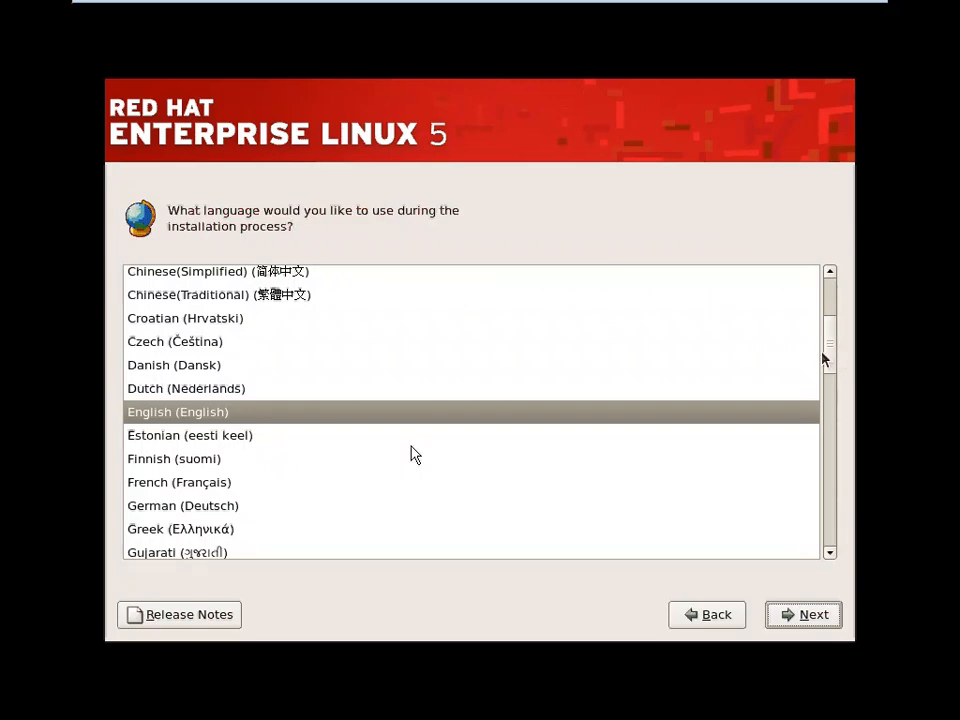
{"action": "left_click_drag", "start_coordinate": [836, 358], "coordinate": [775, 373]}
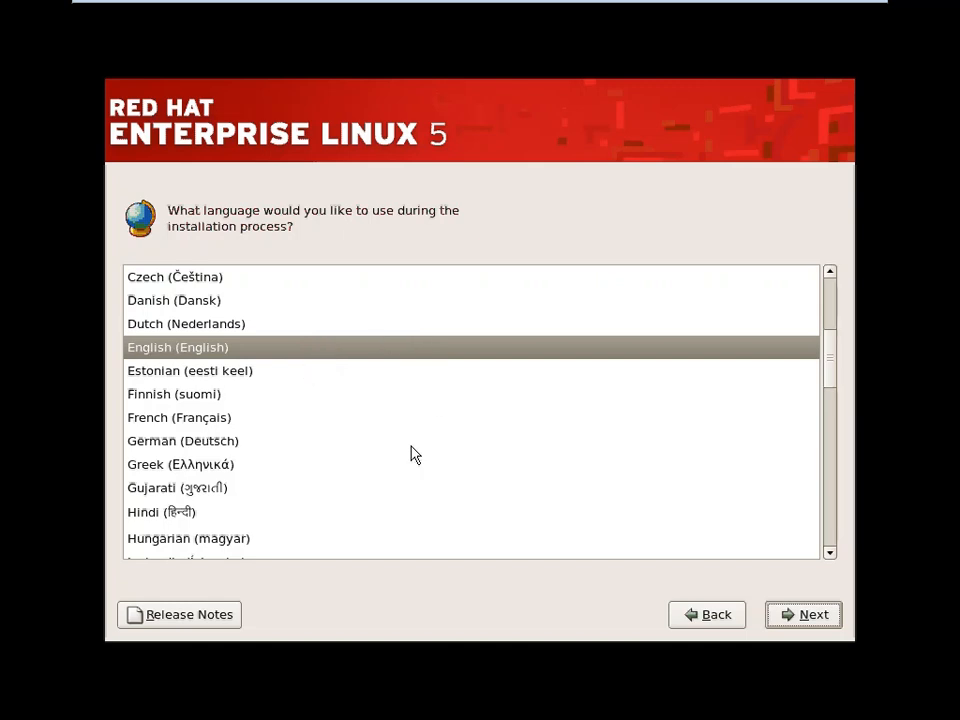
{"action": "left_click", "coordinate": [806, 620]}
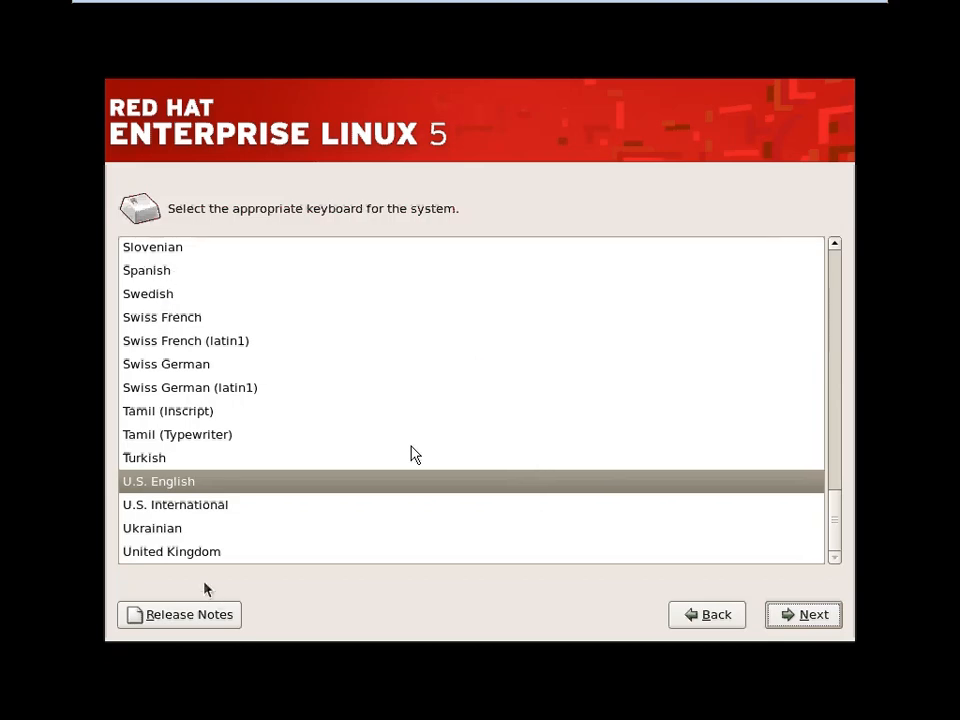
Select U.S. English as the keyboard layout and continue
{"action": "left_click", "coordinate": [176, 485]}
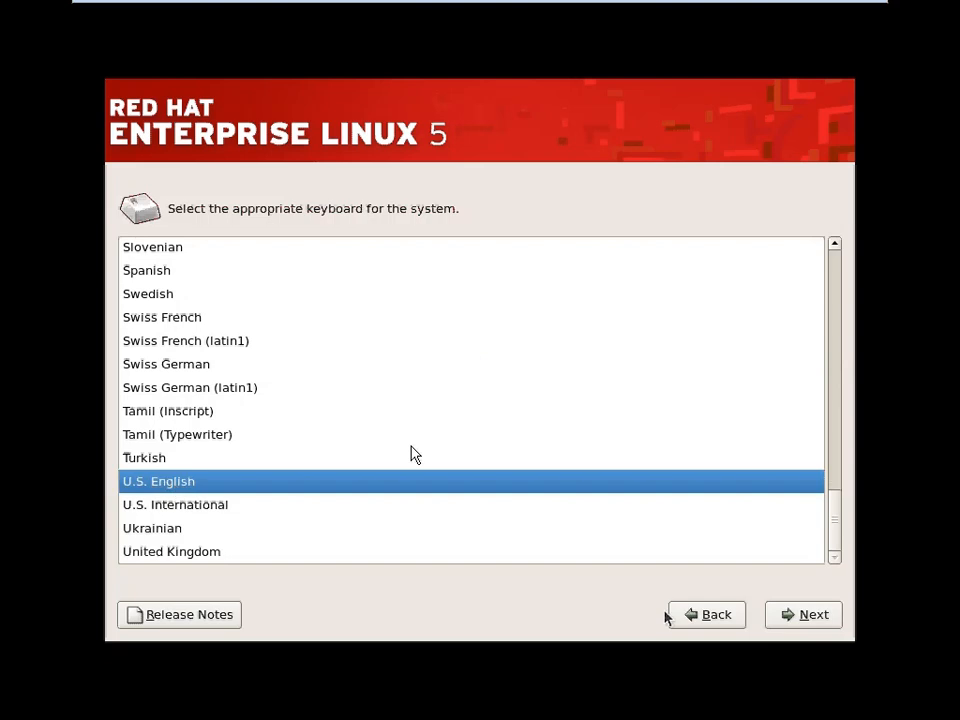
{"action": "left_click", "coordinate": [822, 616]}
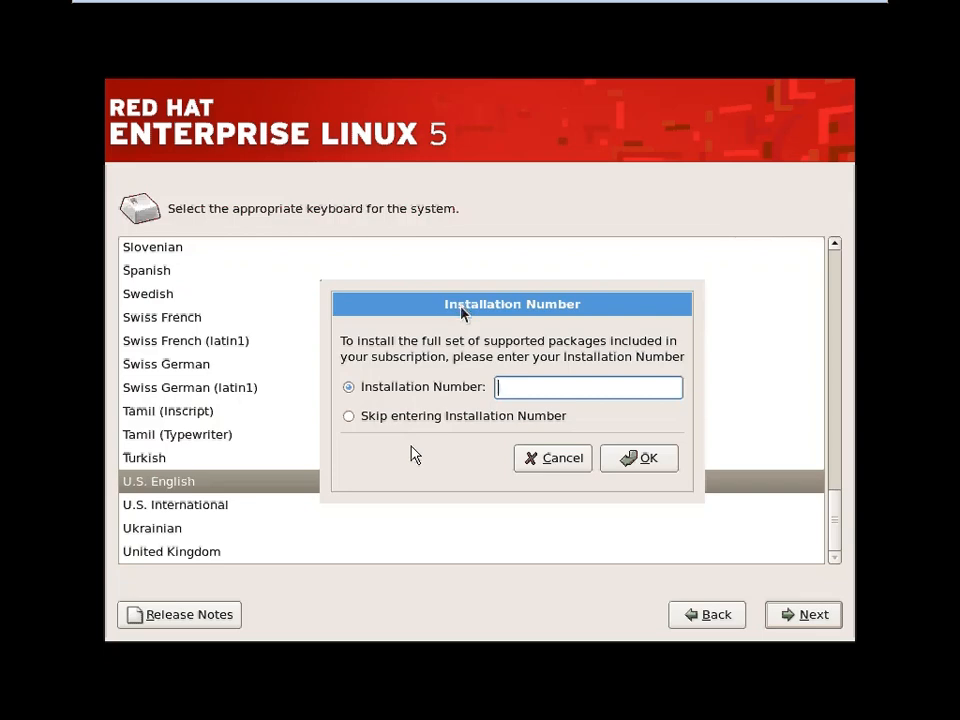
Choose 'Skip entering Installation Number' and confirm with OK
{"action": "left_click", "coordinate": [352, 417]}
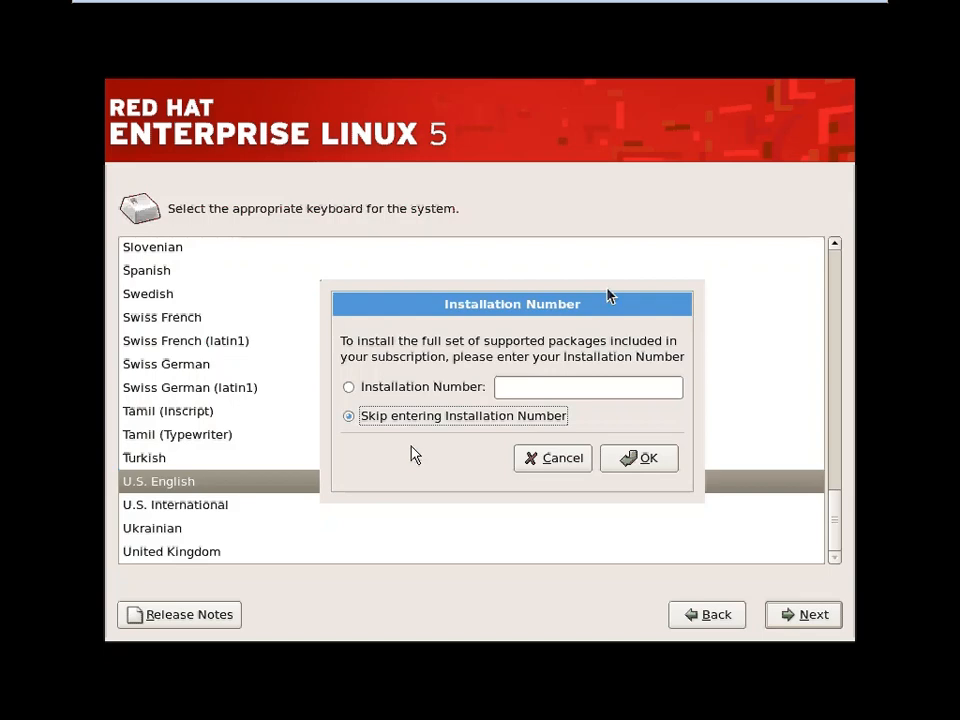
{"action": "left_click_drag", "start_coordinate": [608, 296], "coordinate": [585, 252]}
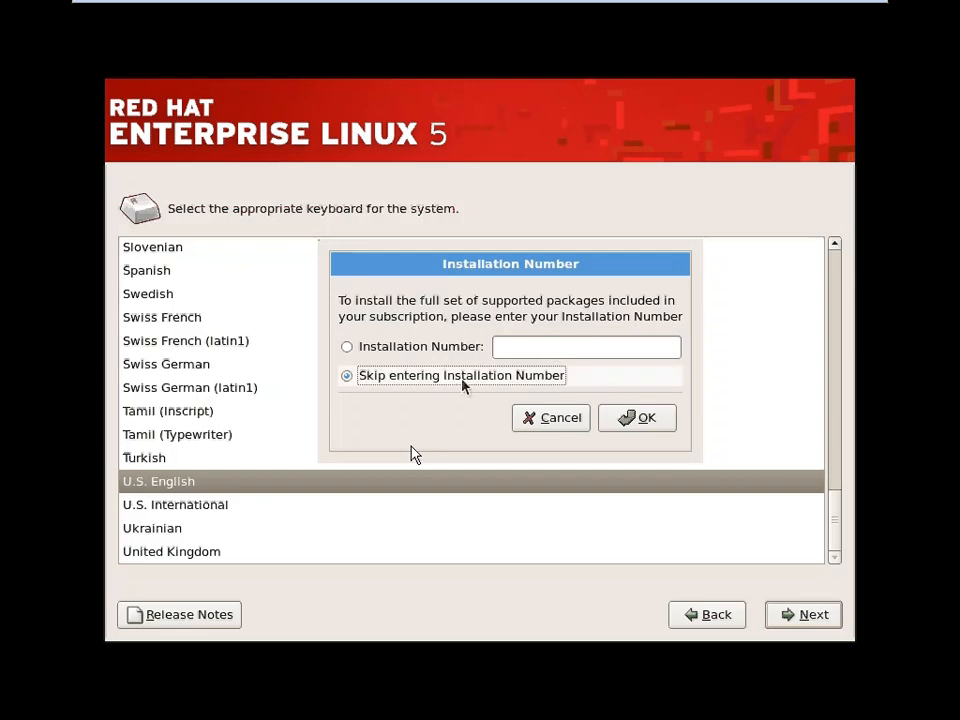
{"action": "left_click", "coordinate": [655, 430]}
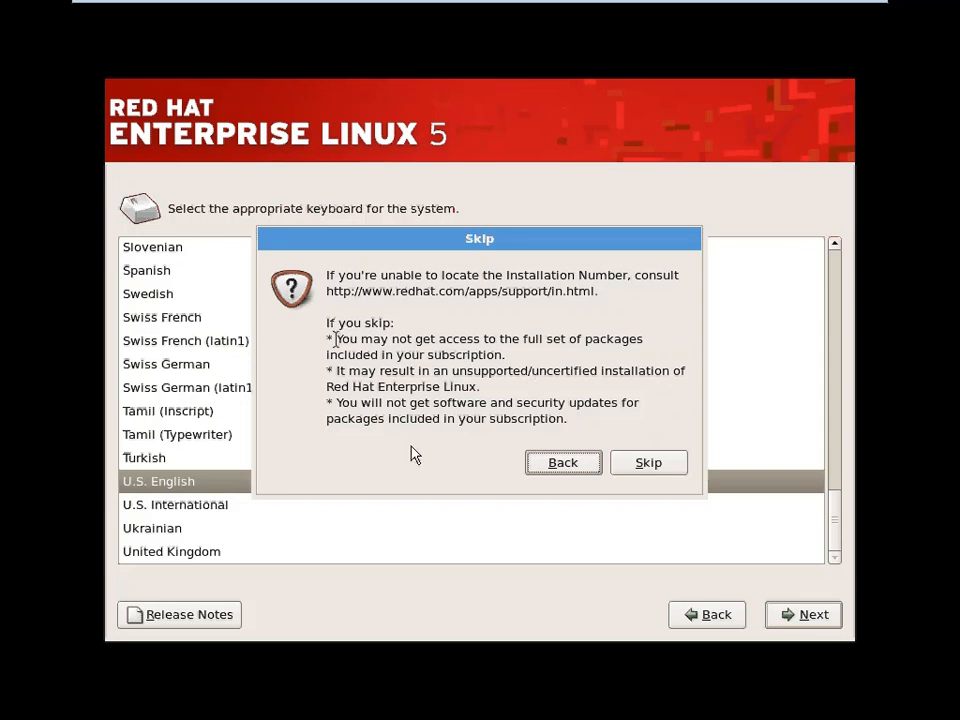
Read the skip consequences and confirm skipping the Installation Number
{"action": "left_click_drag", "start_coordinate": [338, 340], "coordinate": [663, 461]}
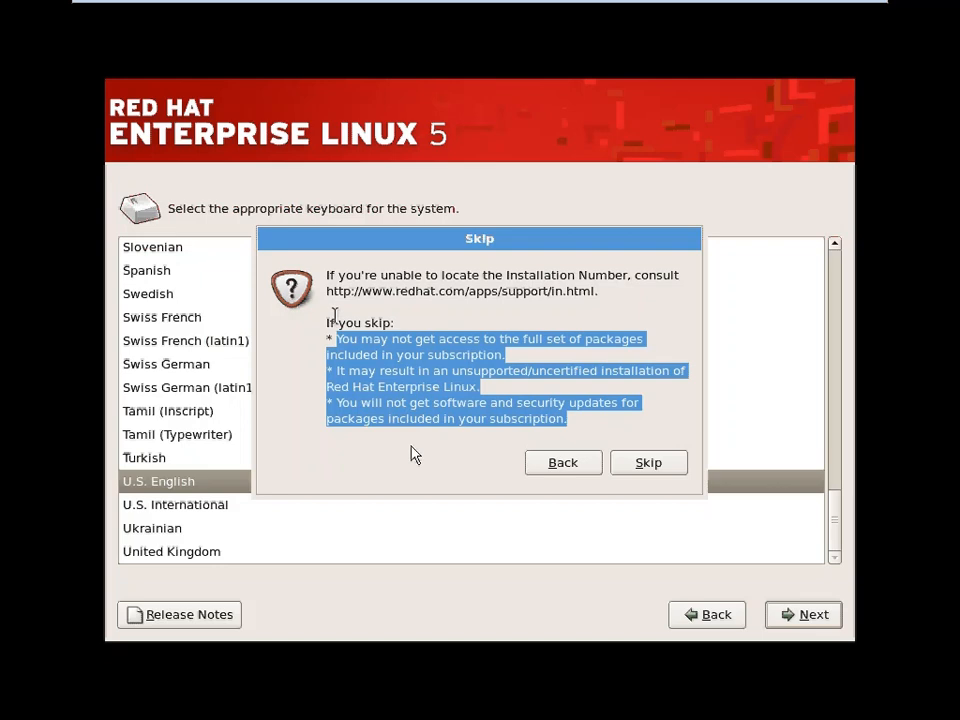
{"action": "left_click", "coordinate": [588, 422]}
{"action": "left_click", "coordinate": [666, 459]}
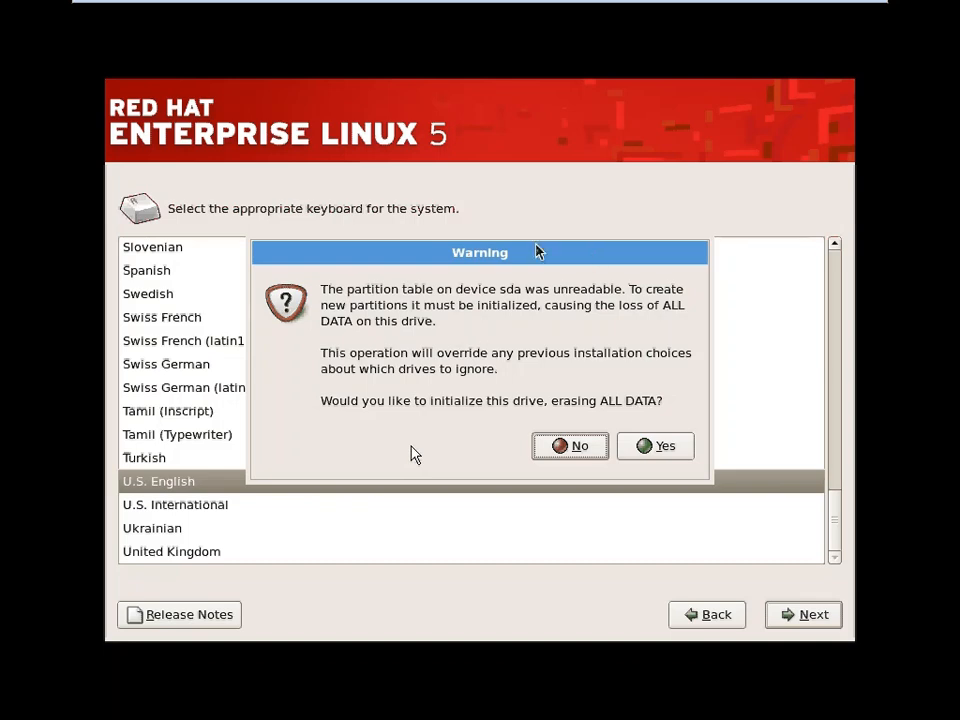
Answer Yes to initialize drive sda, erasing all its data
{"action": "mouse_move", "coordinate": [527, 254]}
{"action": "left_mouse_down"}
{"action": "mouse_move", "coordinate": [514, 281]}
{"action": "mouse_move", "coordinate": [524, 252]}
{"action": "left_mouse_up"}
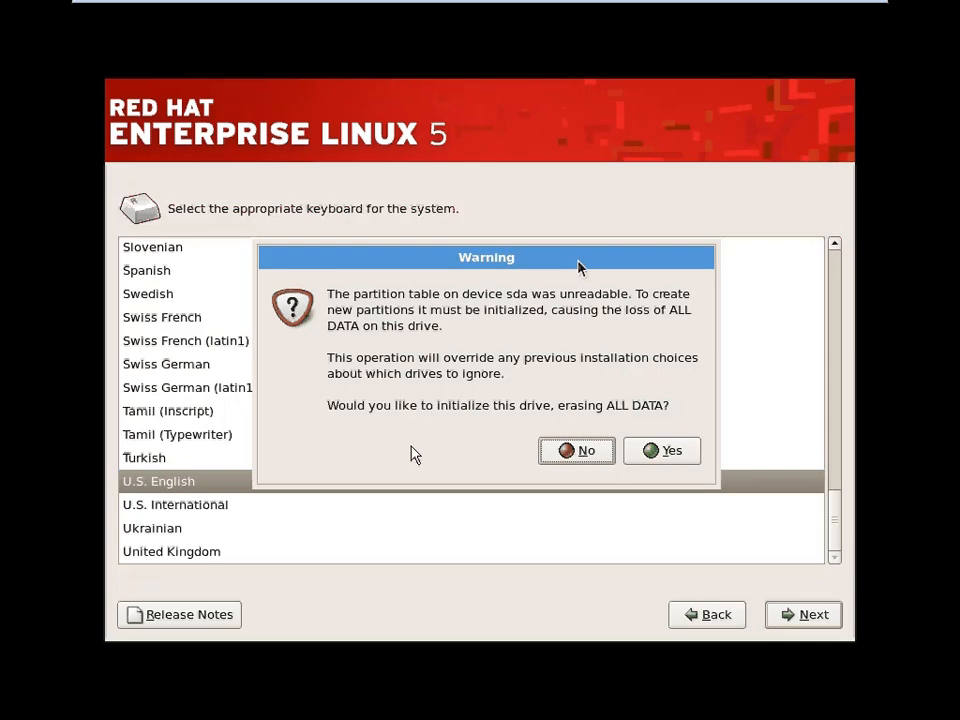
{"action": "left_click_drag", "start_coordinate": [578, 266], "coordinate": [563, 256]}
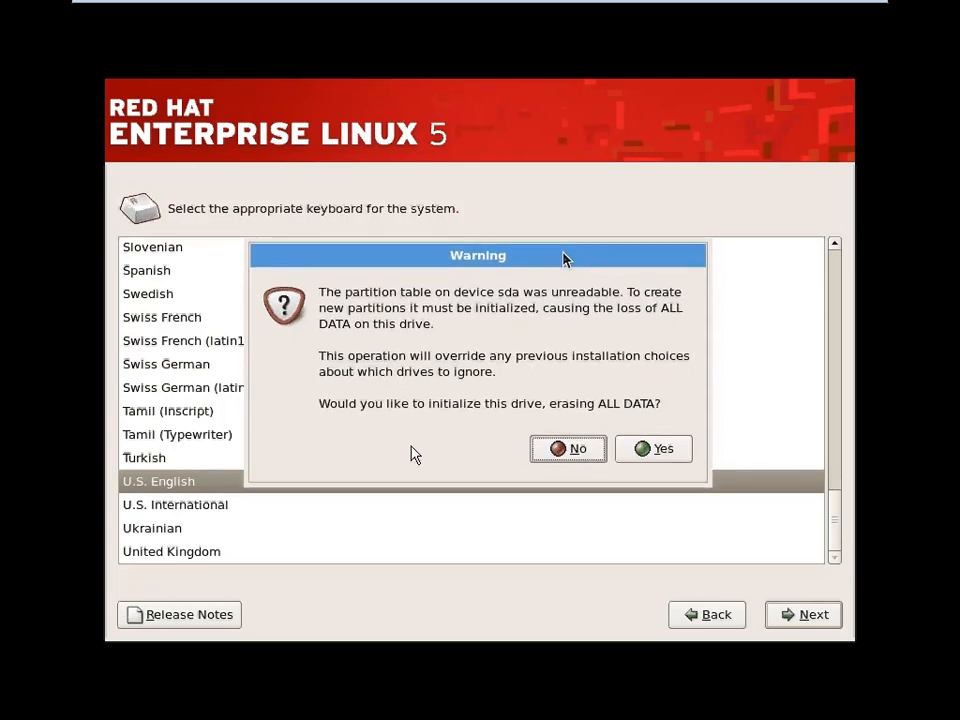
{"action": "left_click", "coordinate": [651, 450]}
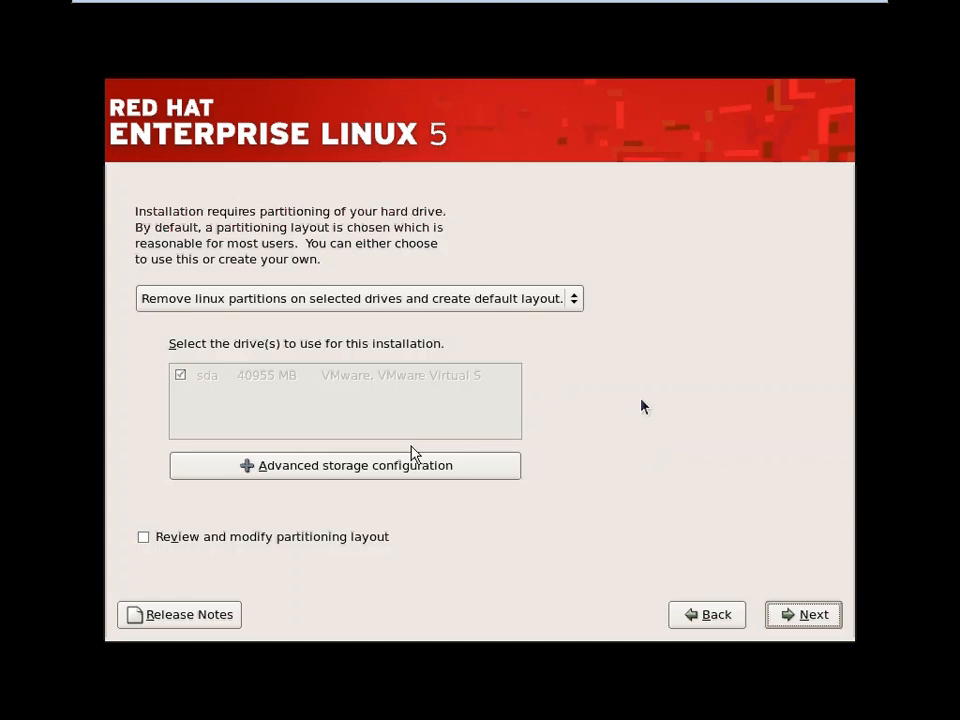
Open the partitioning layout dropdown for the 40955 MB sda drive
{"action": "left_click", "coordinate": [574, 299]}
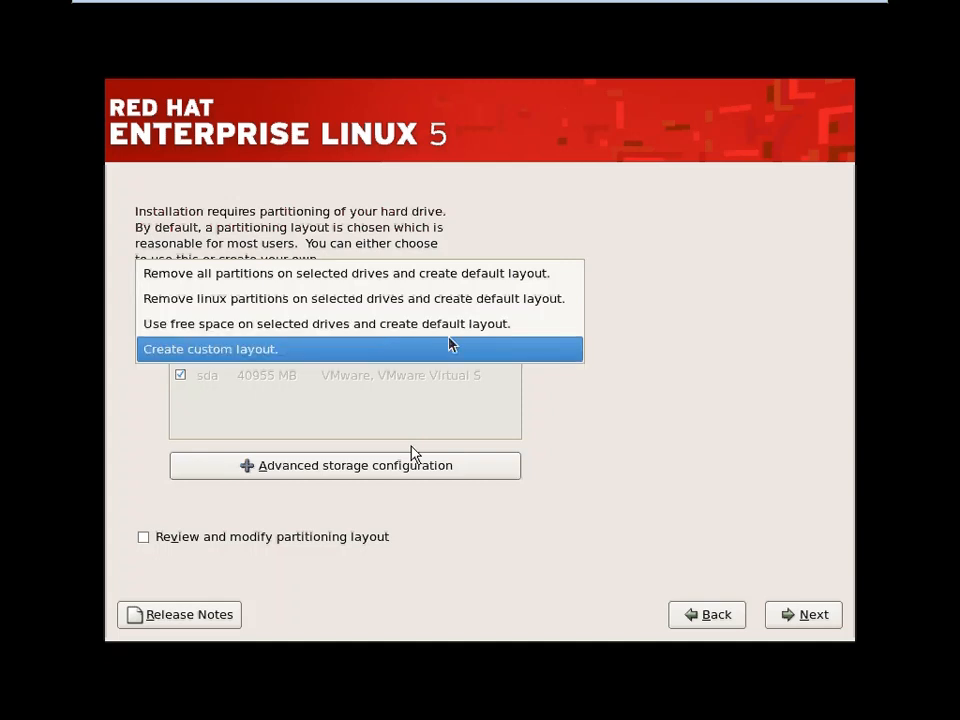
Pick 'Remove all partitions on selected drives and create default layout' and continue
{"action": "left_click", "coordinate": [381, 277]}
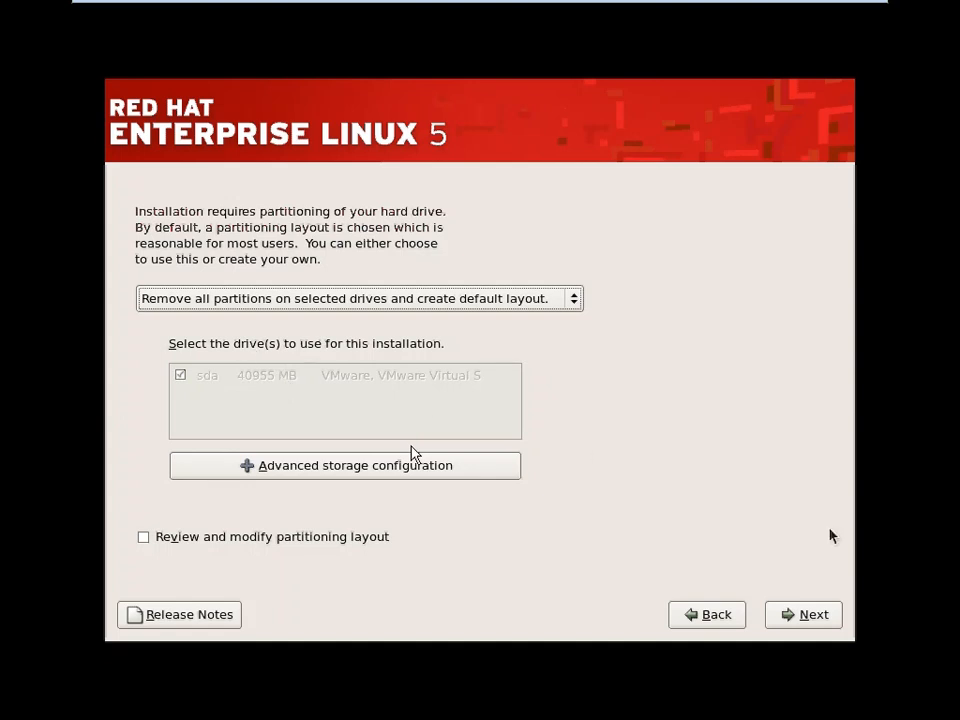
{"action": "left_click", "coordinate": [827, 621]}
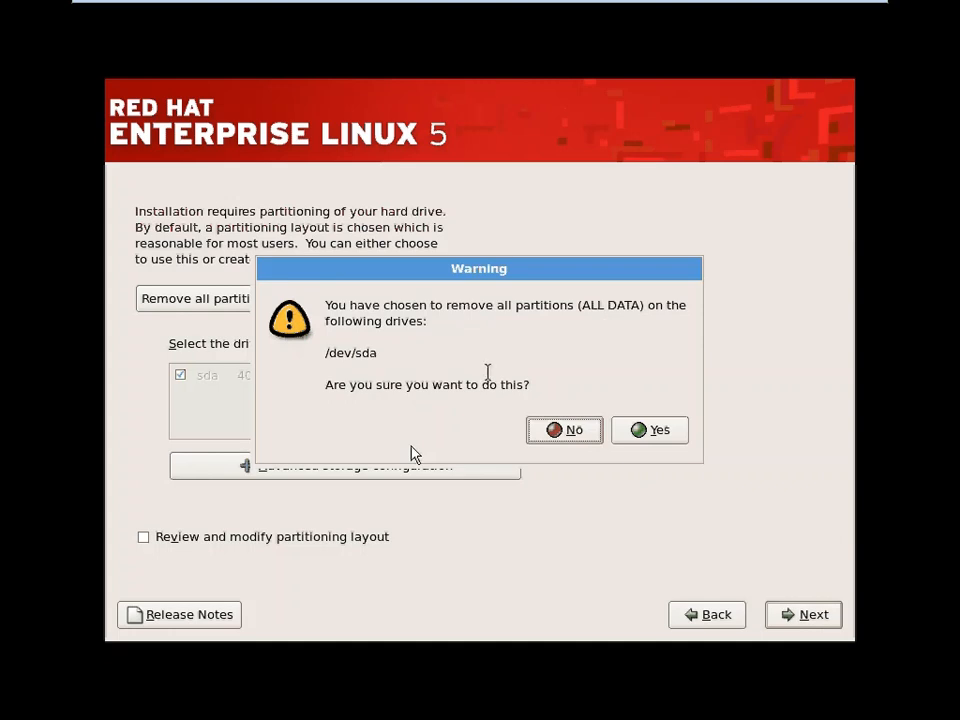
Answer Yes to remove all partitions and data on /dev/sda
{"action": "left_click", "coordinate": [660, 430]}
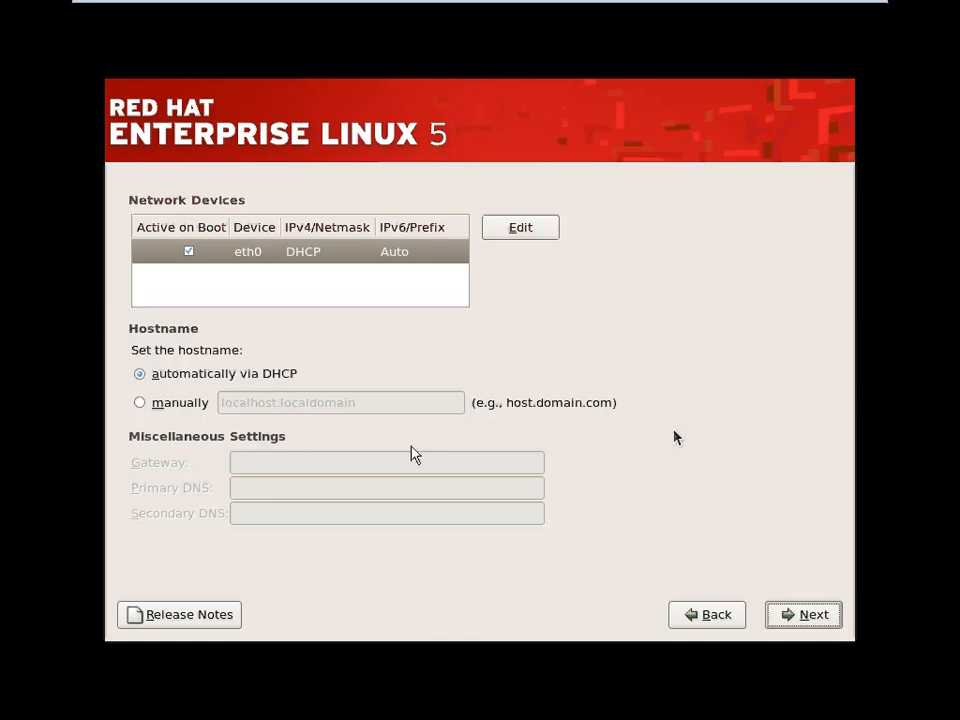
Keep eth0 active on boot and set the hostname manually to server1.example.com
{"action": "left_click", "coordinate": [189, 252]}
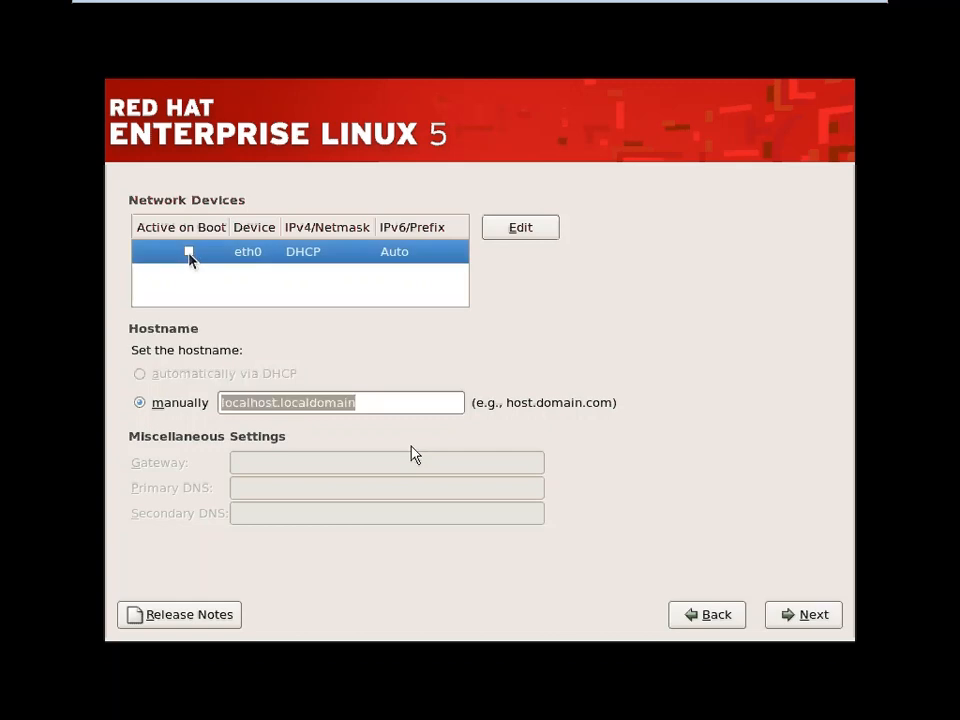
{"action": "left_click", "coordinate": [189, 252]}
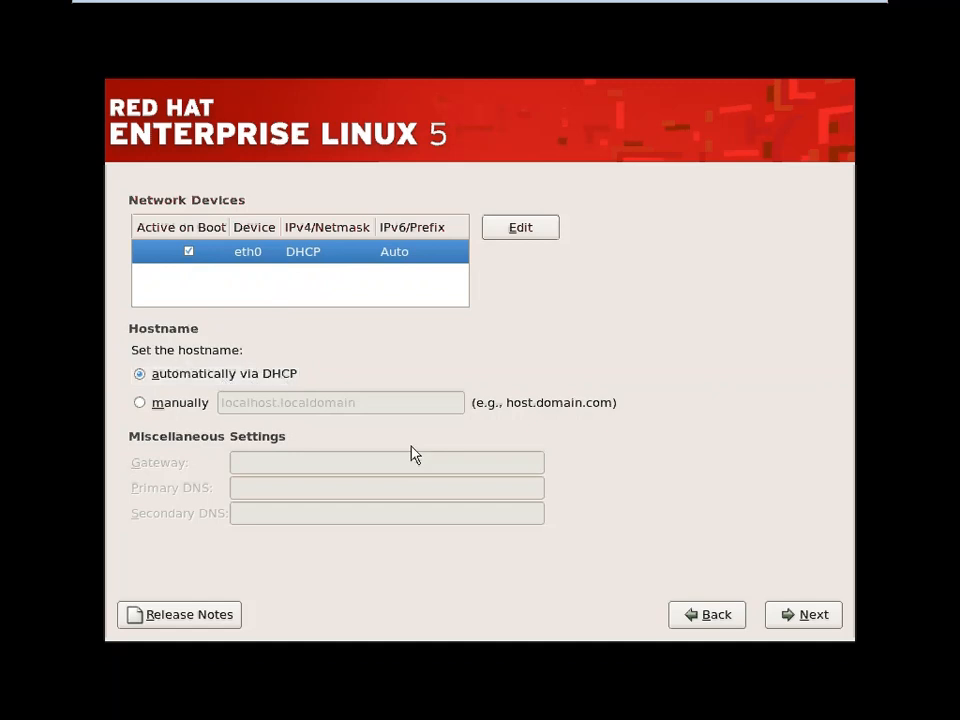
{"action": "left_click", "coordinate": [139, 413]}
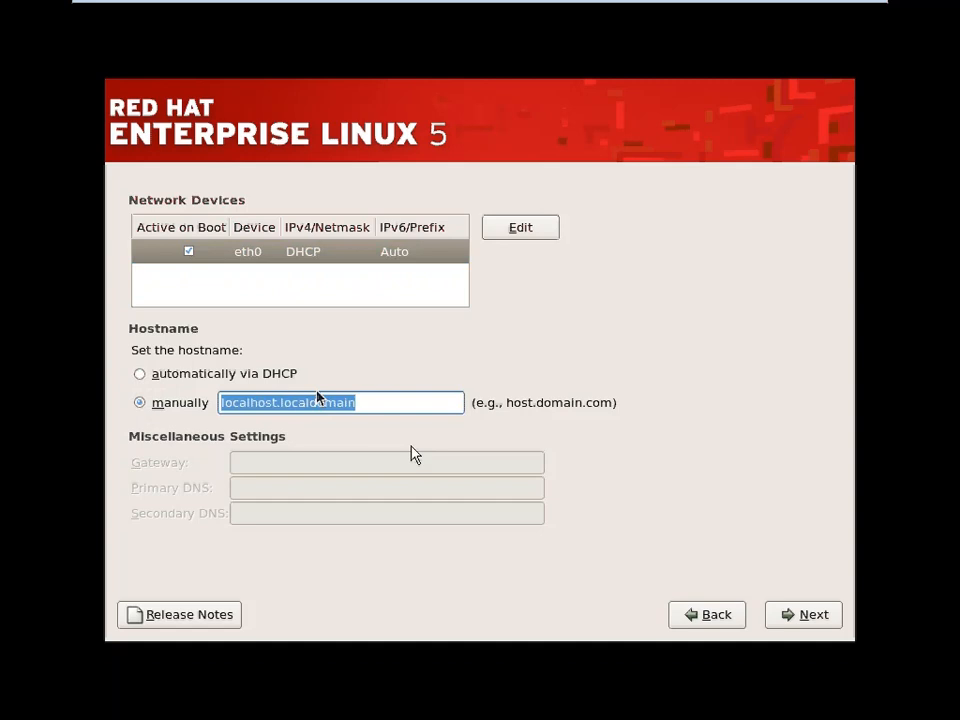
{"action": "type", "text": "SErv"}
{"action": "key", "text": "BackSpace"}
{"action": "key", "text": "BackSpace"}
{"action": "key", "text": "BackSpace"}
{"action": "type", "text": "er"}
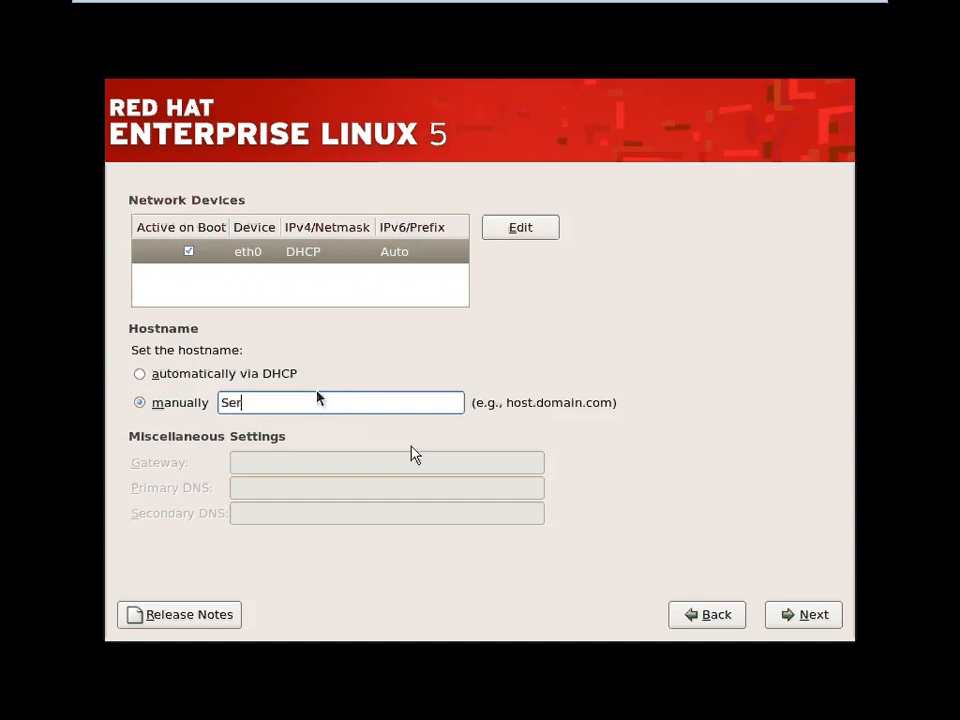
{"action": "key", "text": "BackSpace"}
{"action": "key", "text": "BackSpace"}
{"action": "key", "text": "BackSpace"}
{"action": "type", "text": "server1.example.com"}
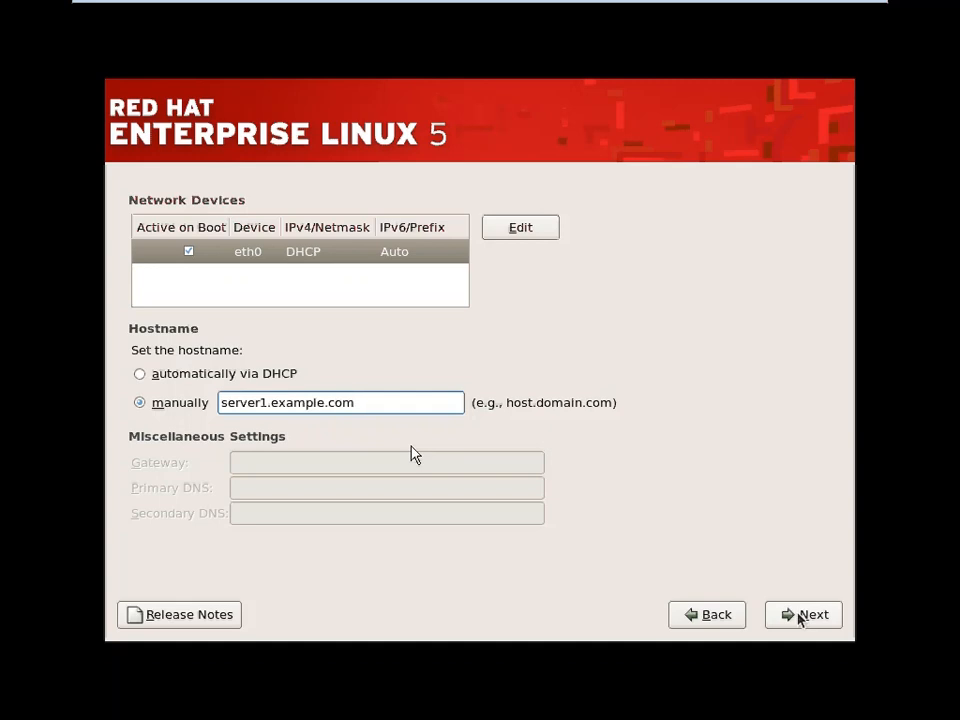
{"action": "triple_click", "coordinate": [359, 388]}
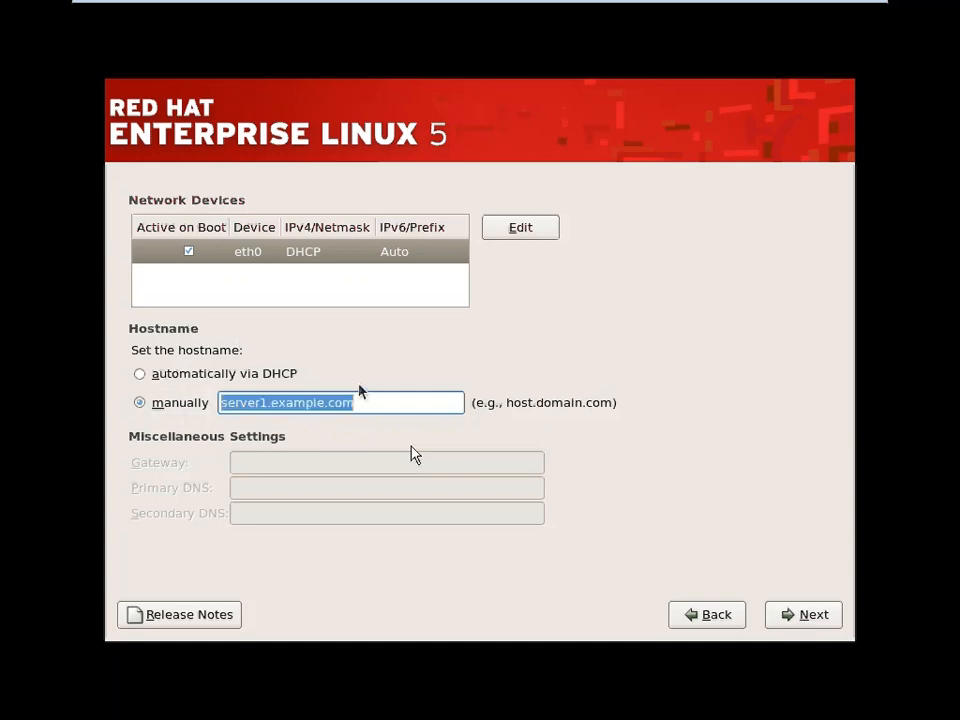
{"action": "left_click", "coordinate": [214, 378]}
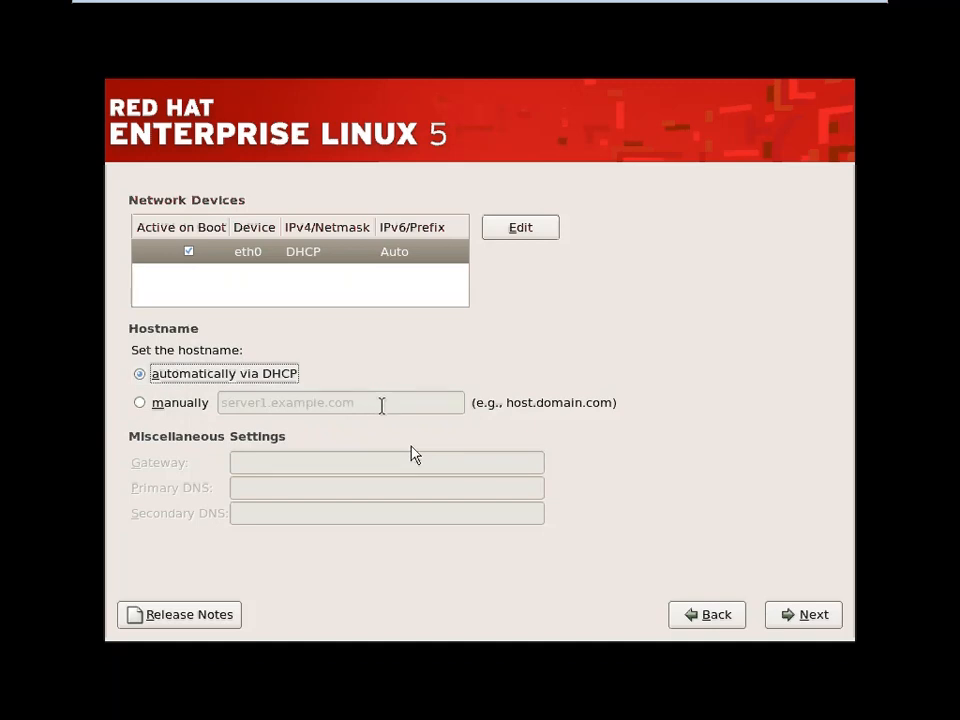
{"action": "left_click", "coordinate": [157, 407]}
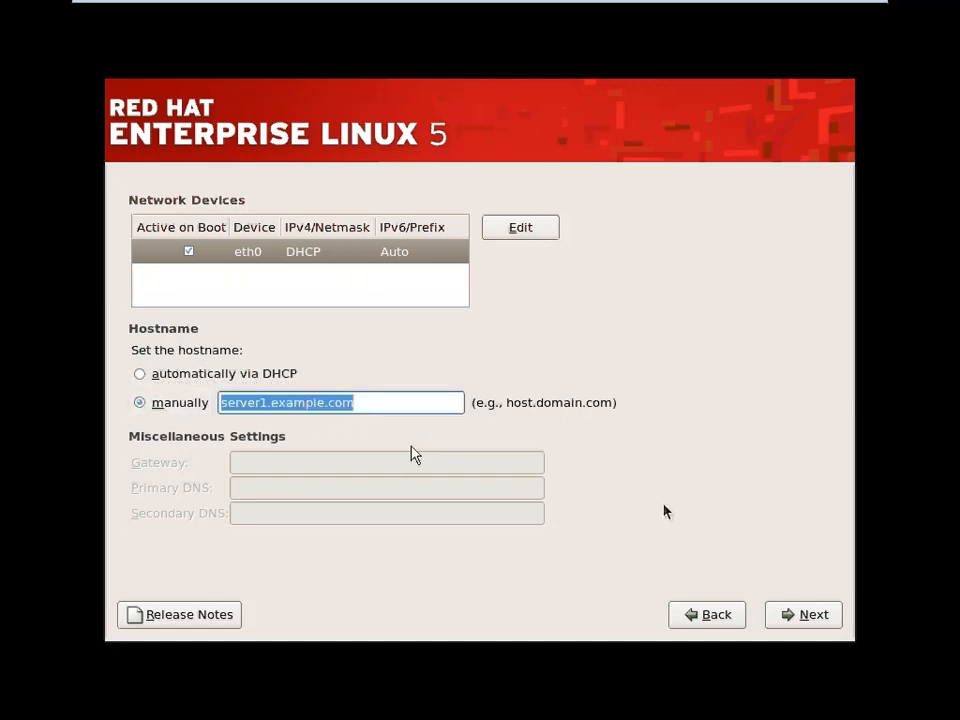
{"action": "left_click", "coordinate": [814, 624]}
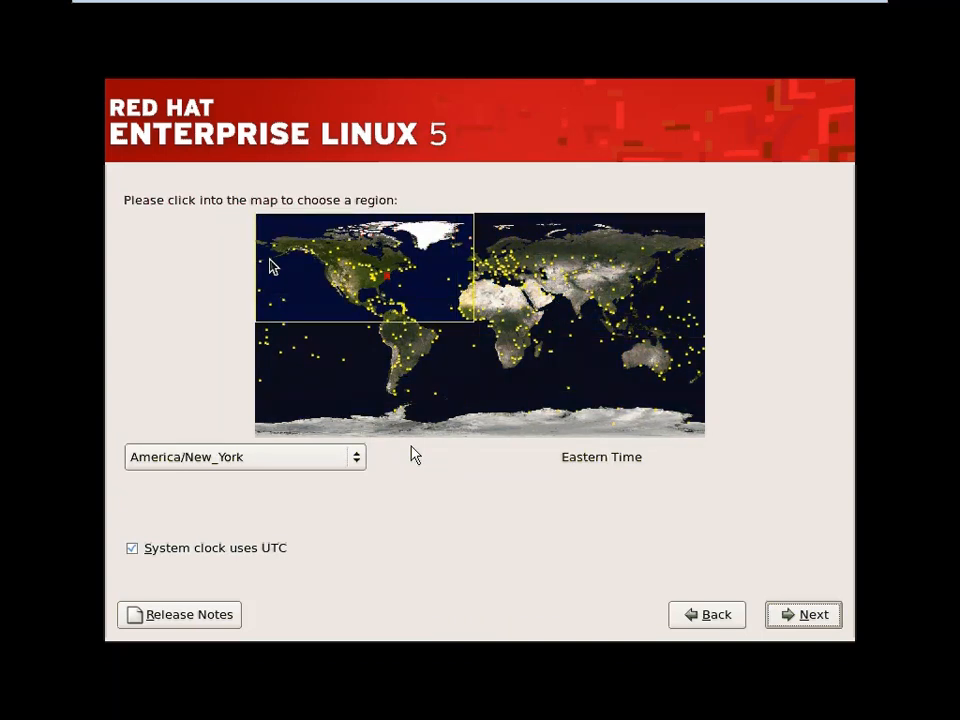
{"action": "left_click", "coordinate": [357, 456]}
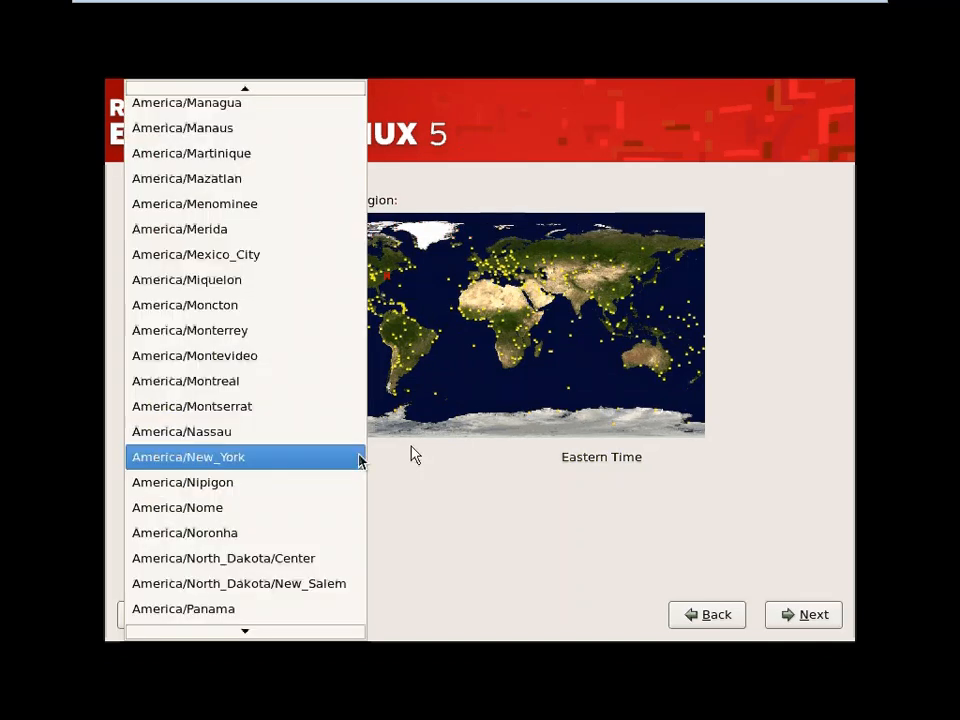
{"action": "mouse_move", "coordinate": [281, 86]}
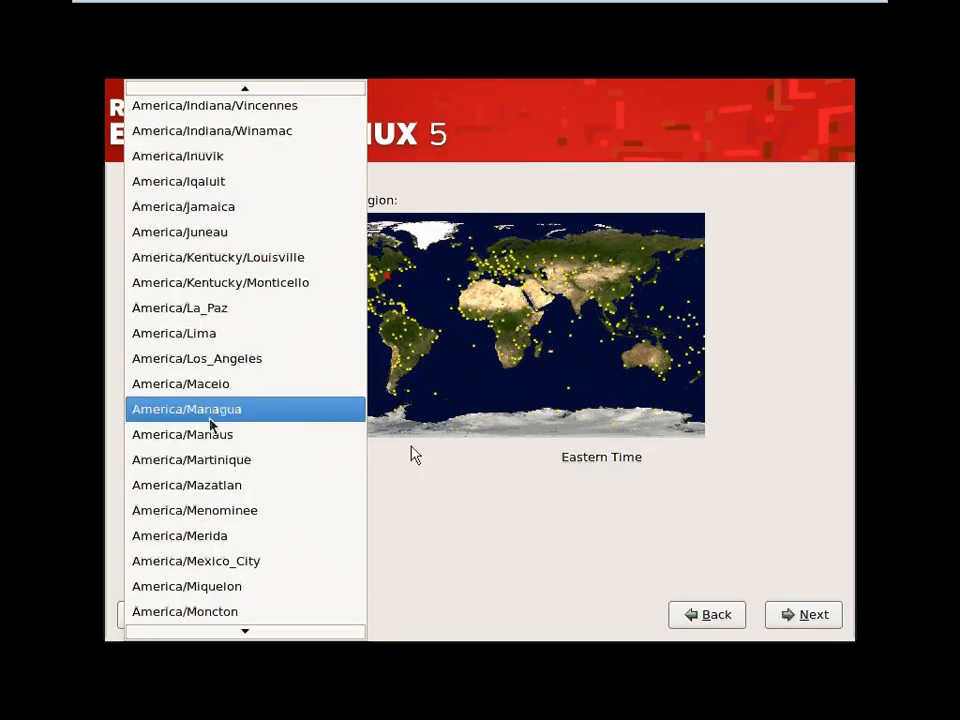
{"action": "mouse_move", "coordinate": [245, 631]}
{"action": "scroll", "coordinate": [255, 632], "scroll_direction": "down", "scroll_amount": 10}
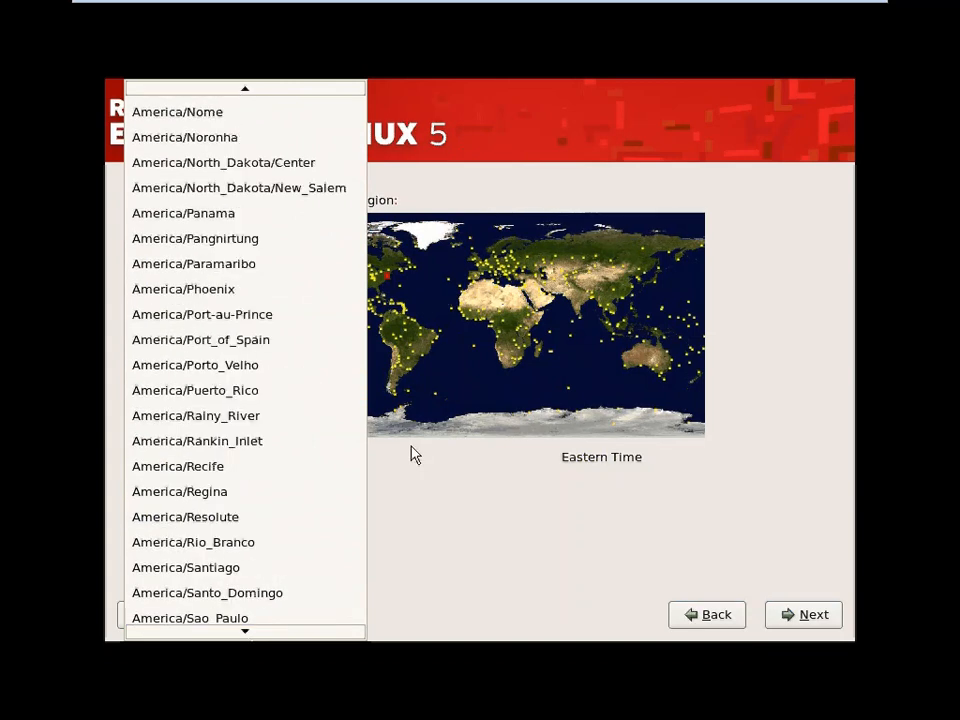
{"action": "left_click", "coordinate": [528, 521]}
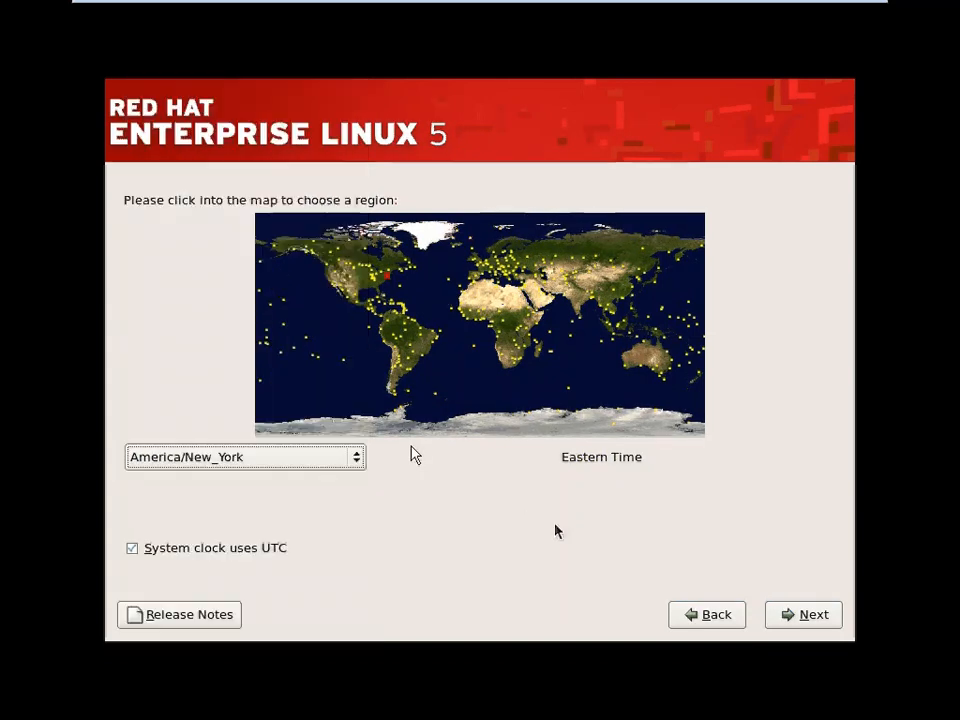
{"action": "left_click", "coordinate": [499, 554]}
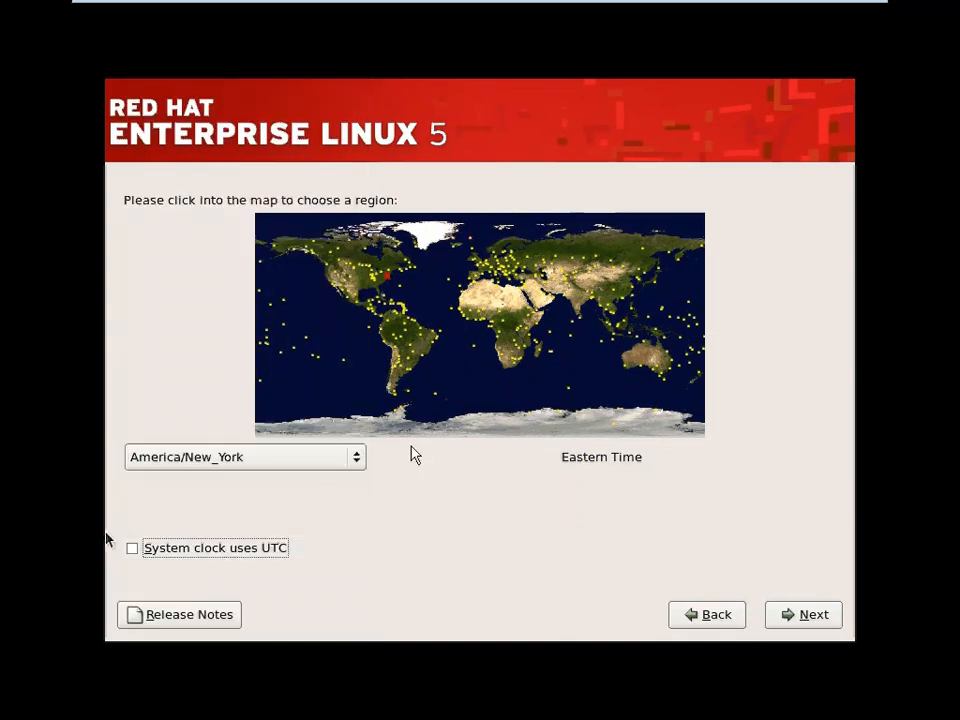
{"action": "left_click", "coordinate": [132, 550]}
Enter the root password and its confirmation, then continue
{"action": "left_click", "coordinate": [810, 612]}
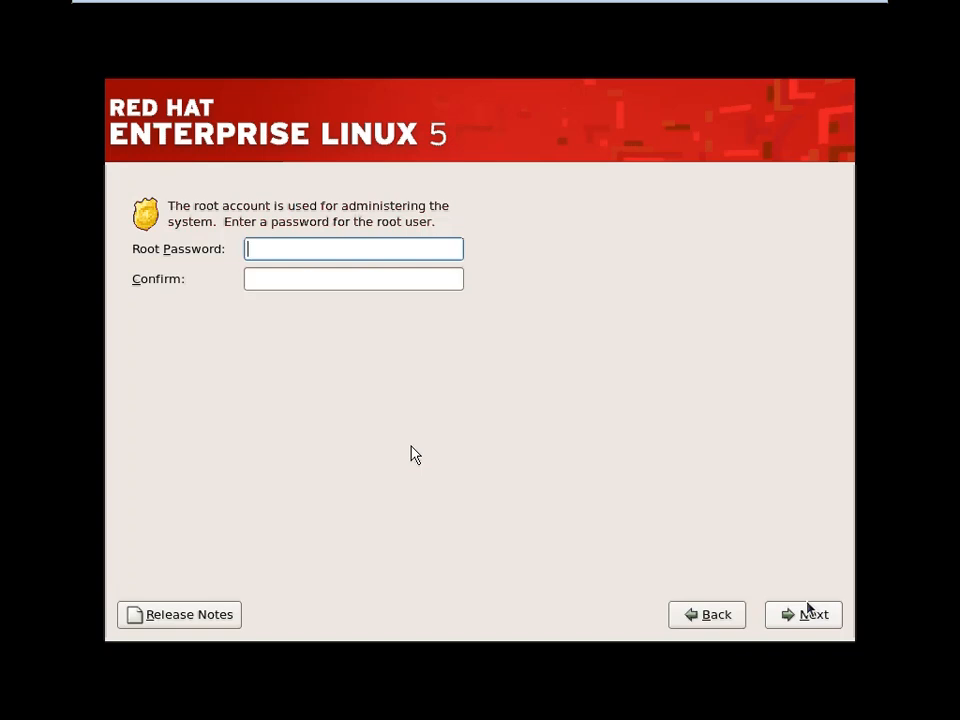
{"action": "type", "text": "******"}
{"action": "key", "text": "Tab"}
{"action": "type", "text": "******"}
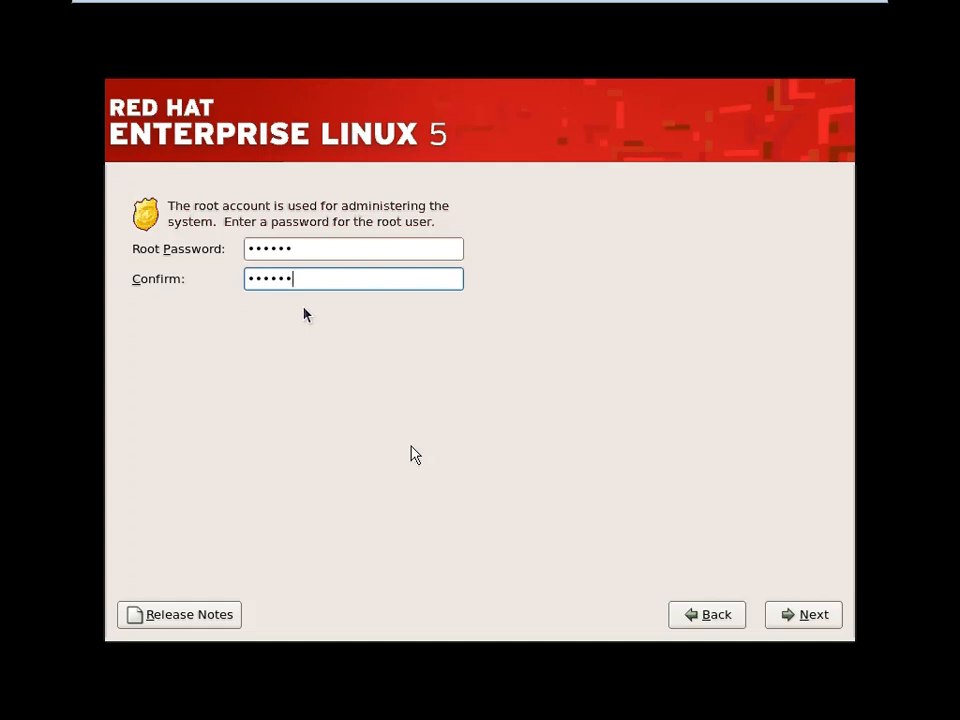
{"action": "left_click", "coordinate": [784, 614]}
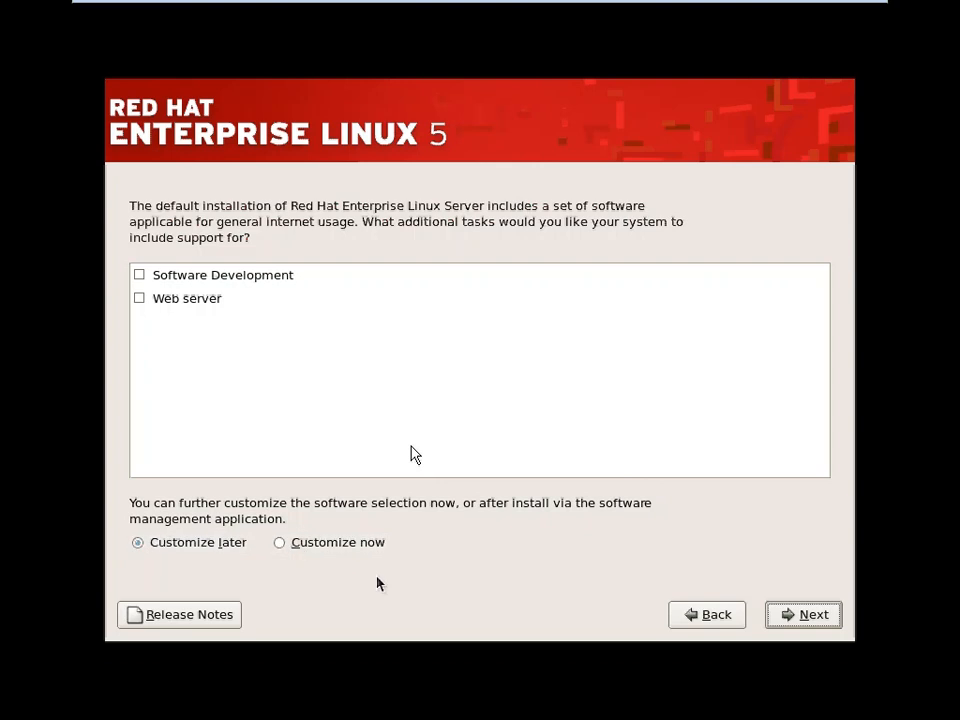
Accept the default software selection, with no extra tasks and Customize later
{"action": "left_click", "coordinate": [812, 622]}
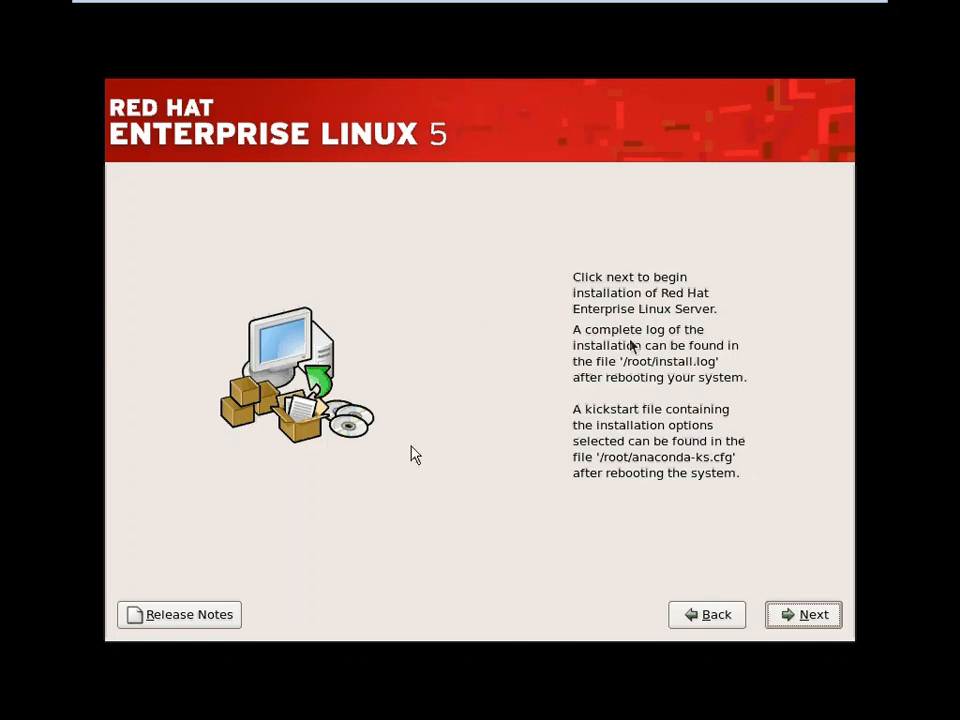
Begin installing Red Hat Enterprise Linux Server packages
{"action": "left_click", "coordinate": [805, 616]}
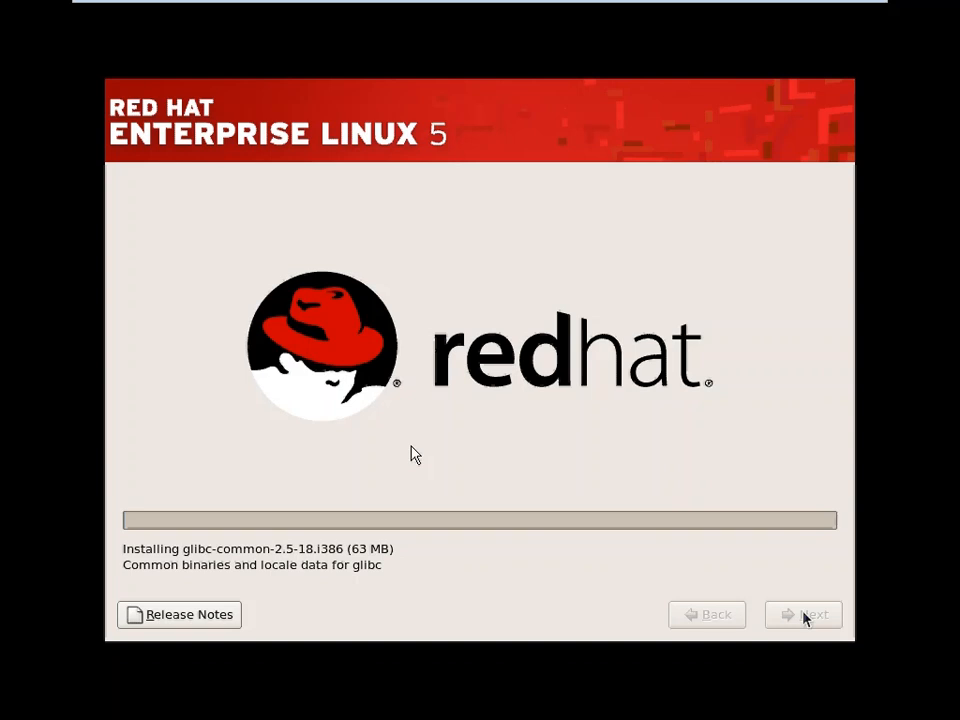
Exit full screen, release the VM input, and bring the screen recorder window forward
{"action": "key", "text": "ctrl+alt+Return"}
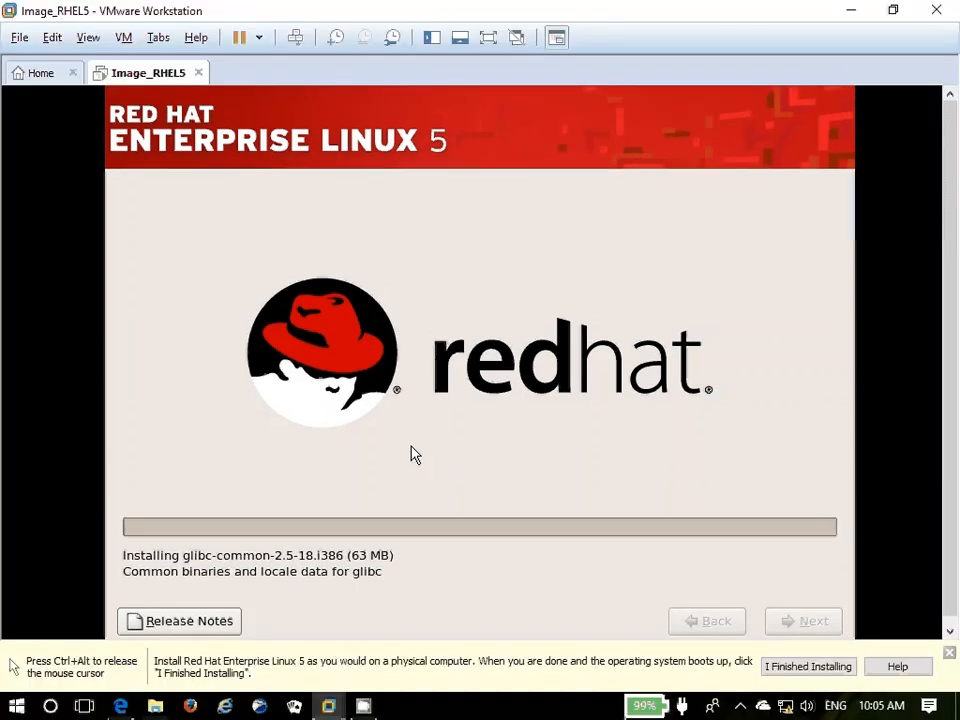
{"action": "key", "text": "ctrl+alt"}
{"action": "left_click", "coordinate": [762, 706]}
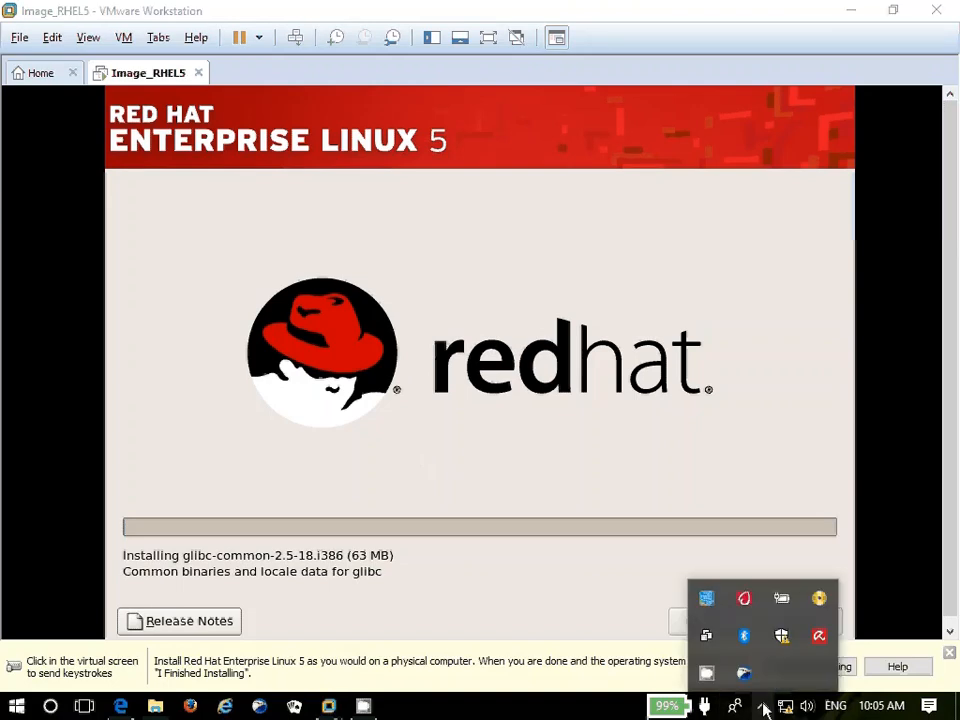
{"action": "left_click", "coordinate": [797, 676]}
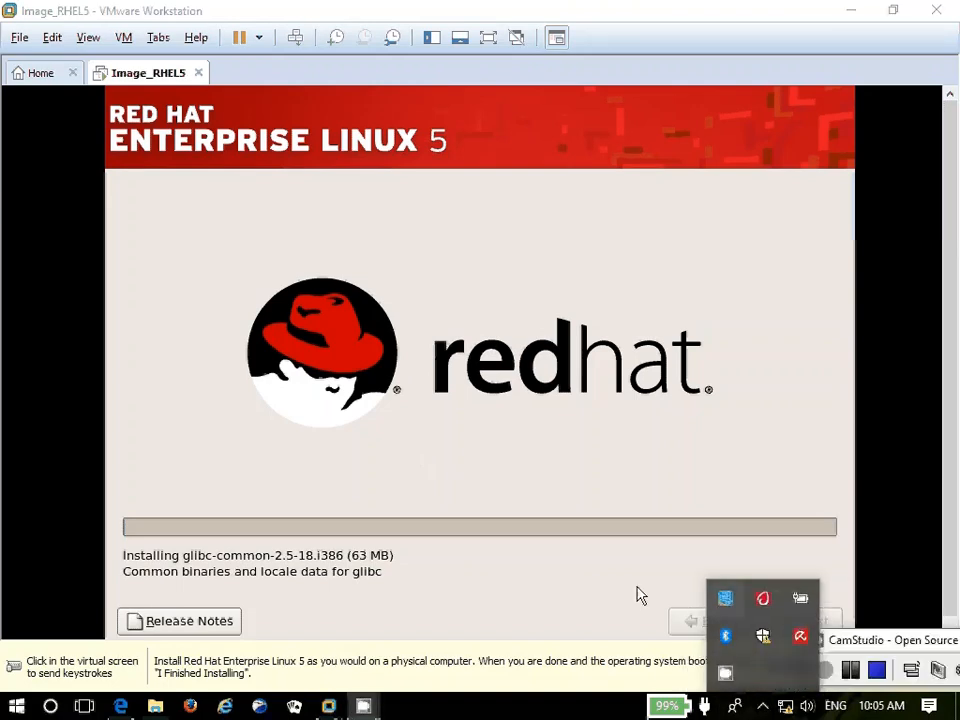
{"action": "mouse_move", "coordinate": [364, 703]}
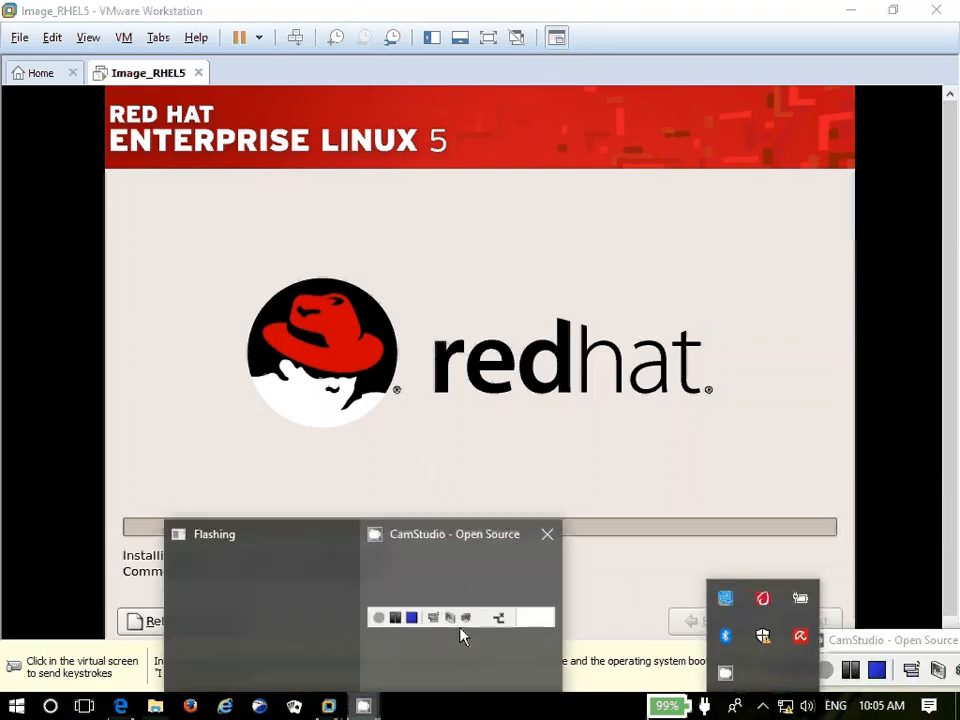
{"action": "left_click", "coordinate": [414, 618]}
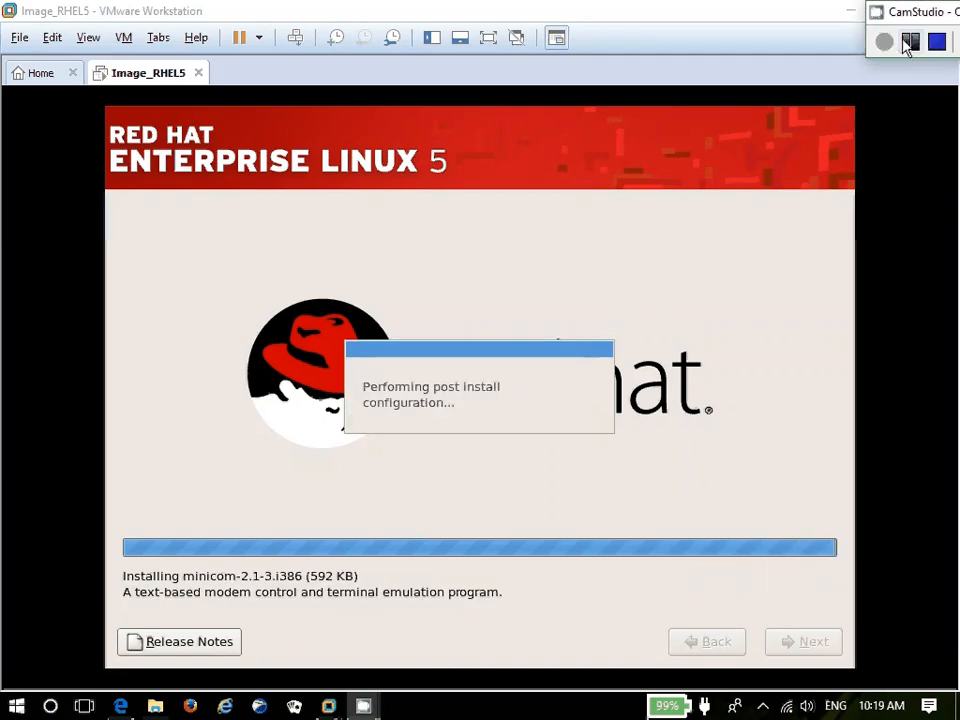
Reboot the virtual machine from the installation-complete screen
{"action": "left_click", "coordinate": [917, 42]}
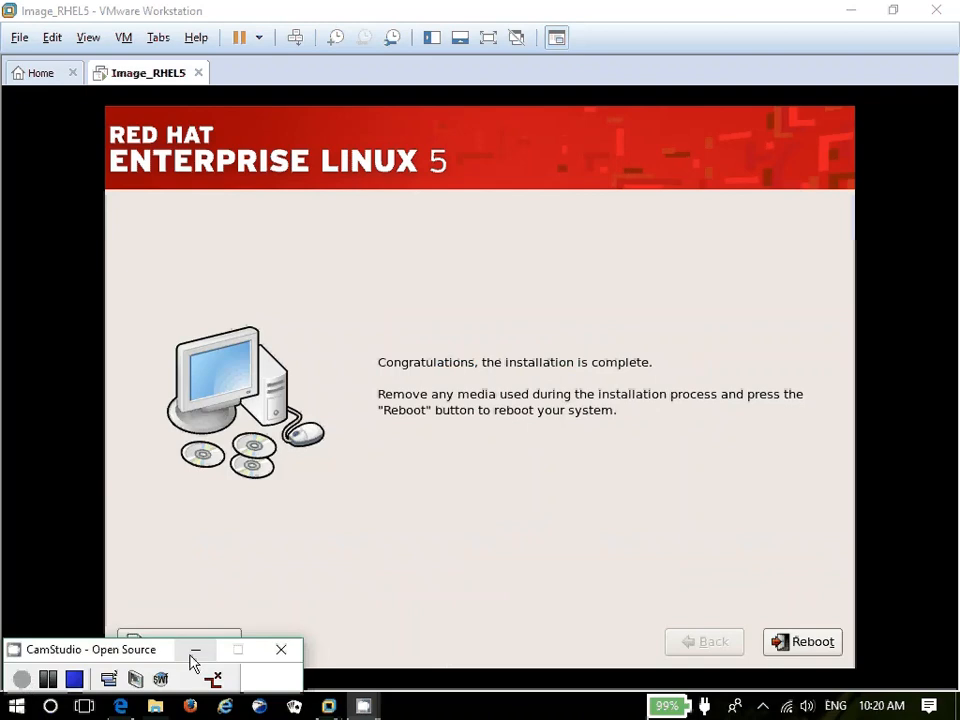
{"action": "left_click", "coordinate": [191, 652]}
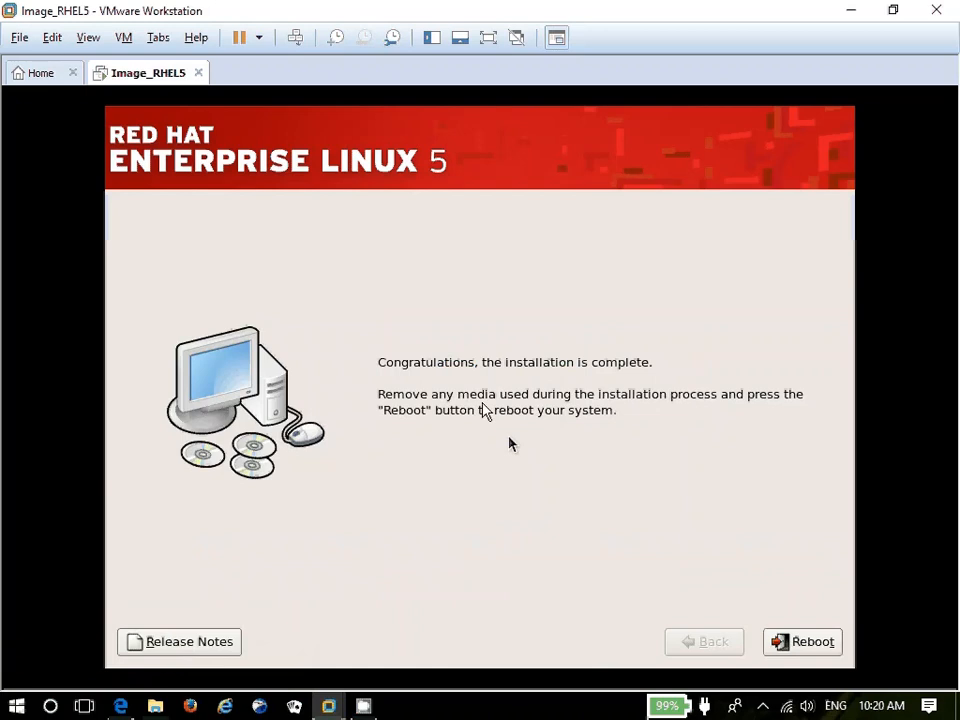
{"action": "left_click", "coordinate": [810, 643]}
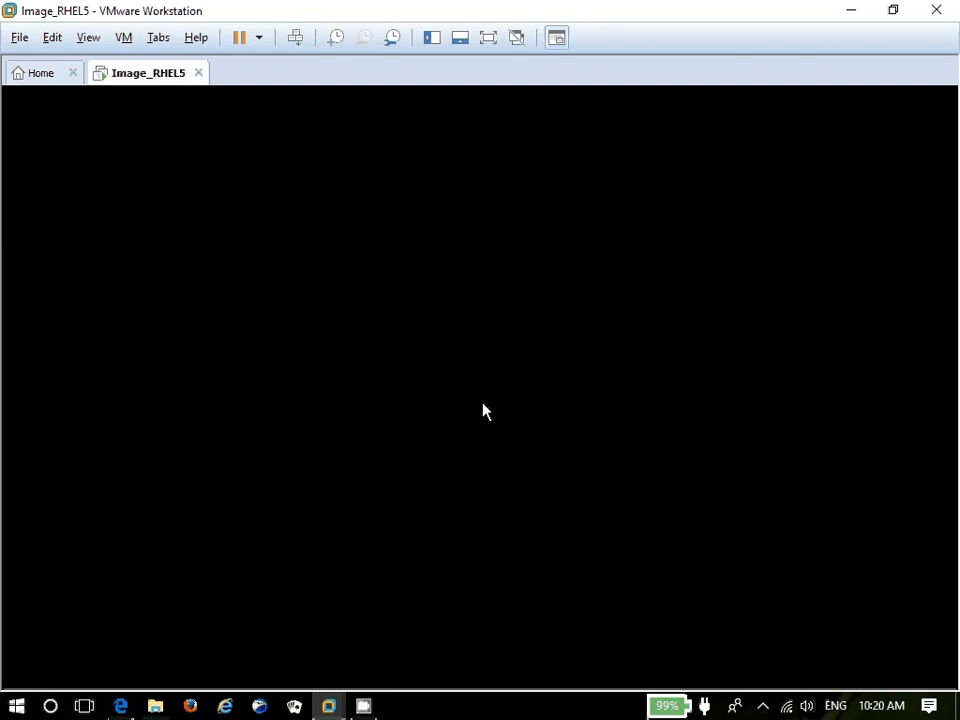
Show the rebooting RHEL 5 guest full screen with Ctrl+Alt+Enter
{"action": "key", "text": "ctrl+alt+Return"}
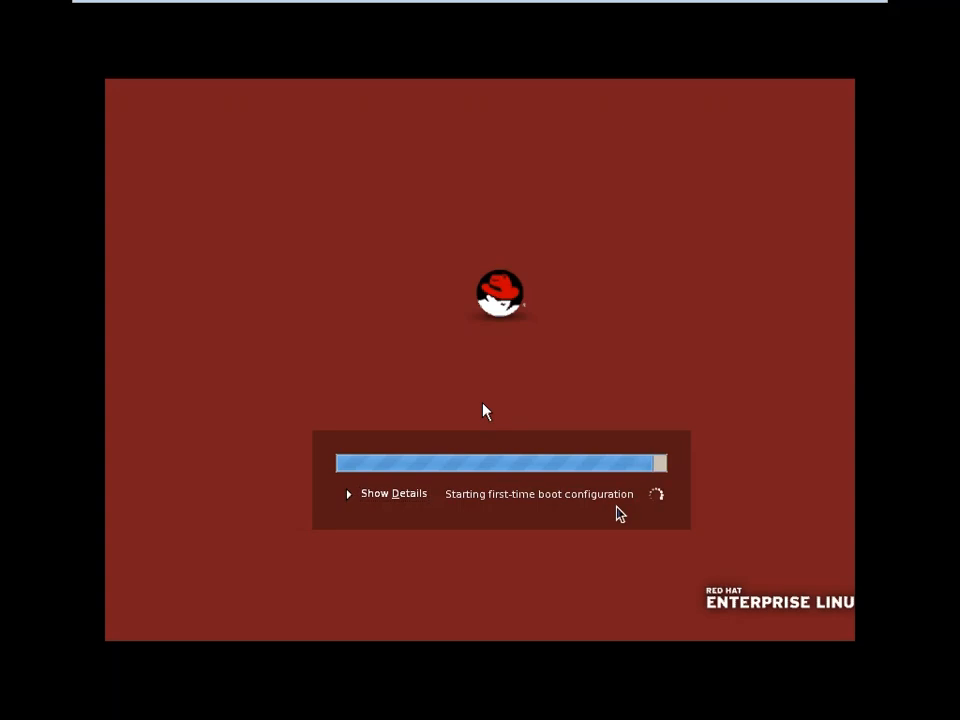
Show boot details, pass the Welcome page, and accept the License Agreement
{"action": "left_click", "coordinate": [350, 497]}
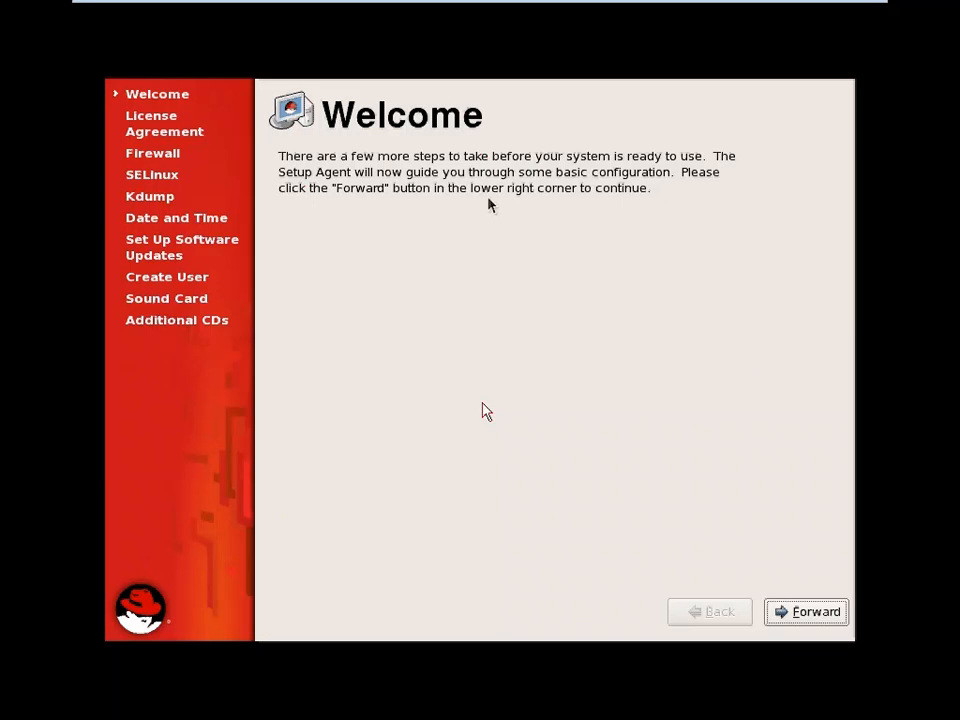
{"action": "left_click", "coordinate": [820, 620]}
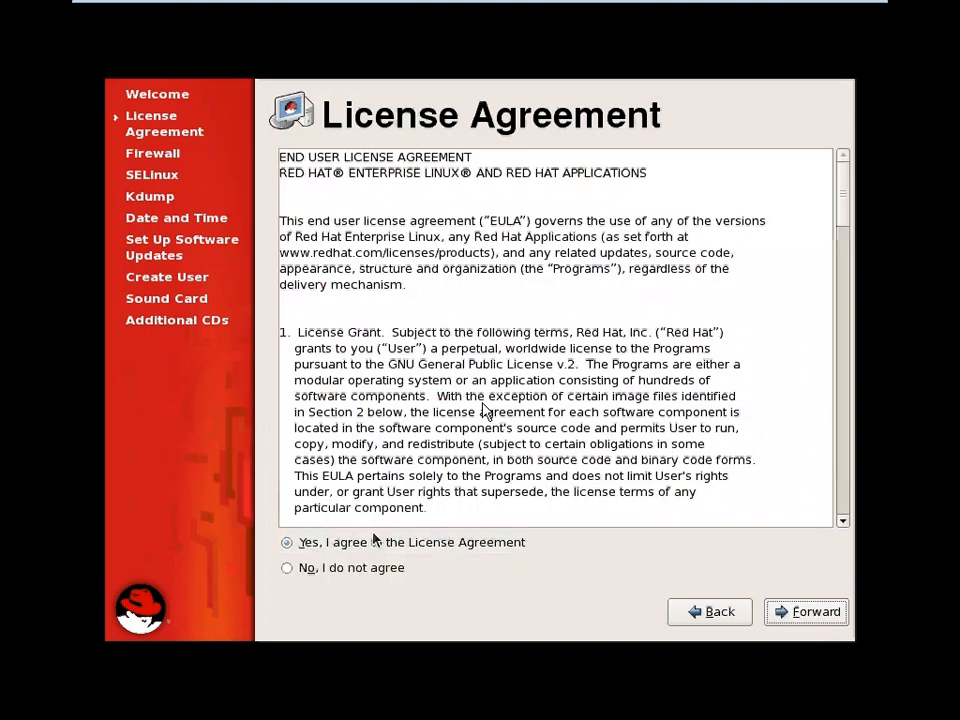
{"action": "left_click", "coordinate": [815, 612]}
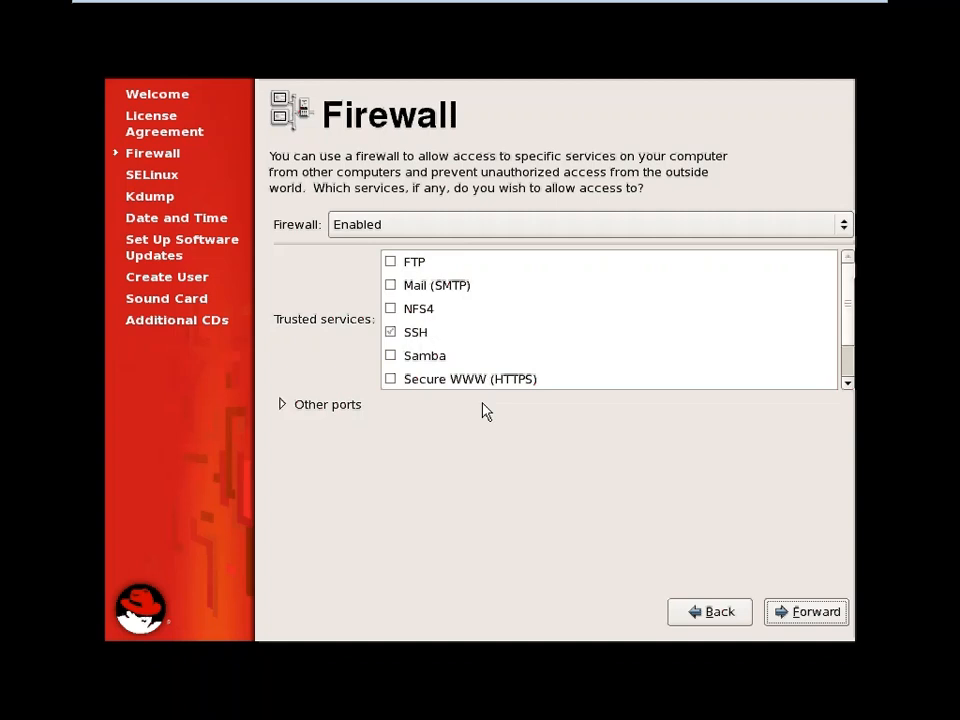
Keep the firewall enabled with SSH trusted and SELinux set to Enforcing
{"action": "mouse_move", "coordinate": [849, 276]}
{"action": "left_mouse_down"}
{"action": "mouse_move", "coordinate": [851, 312]}
{"action": "mouse_move", "coordinate": [849, 274]}
{"action": "left_mouse_up"}
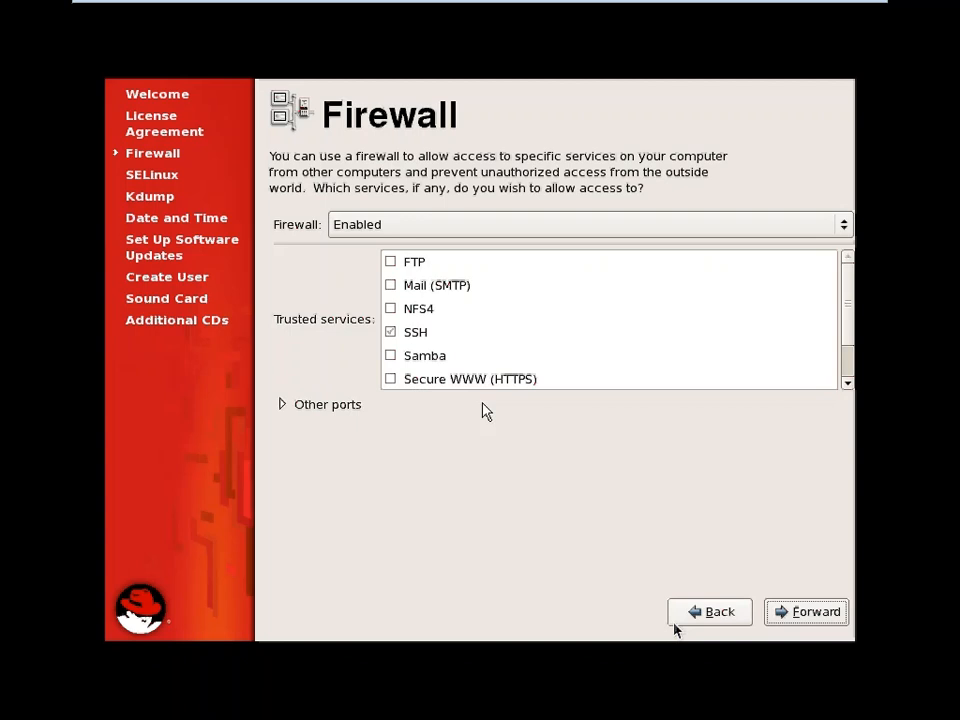
{"action": "left_click", "coordinate": [815, 613]}
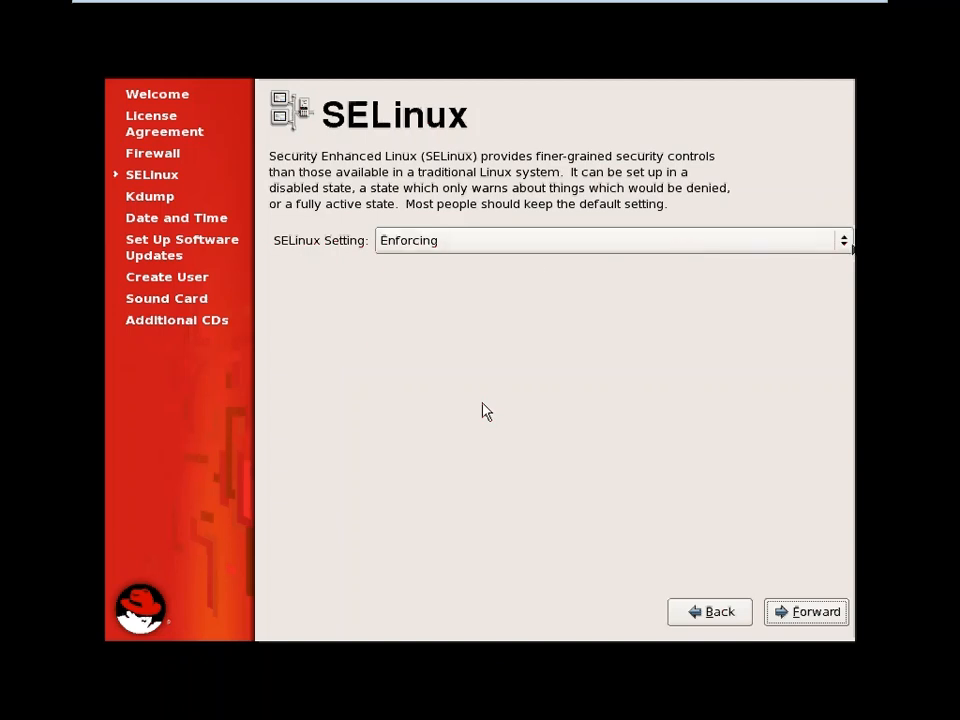
{"action": "left_click", "coordinate": [845, 247]}
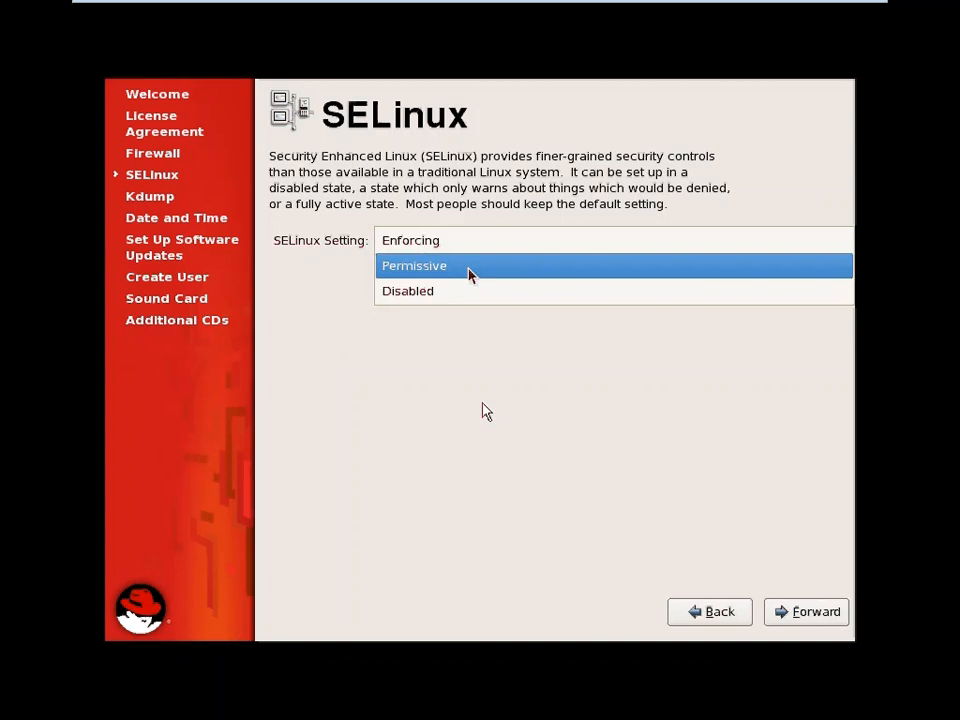
{"action": "left_click", "coordinate": [400, 495]}
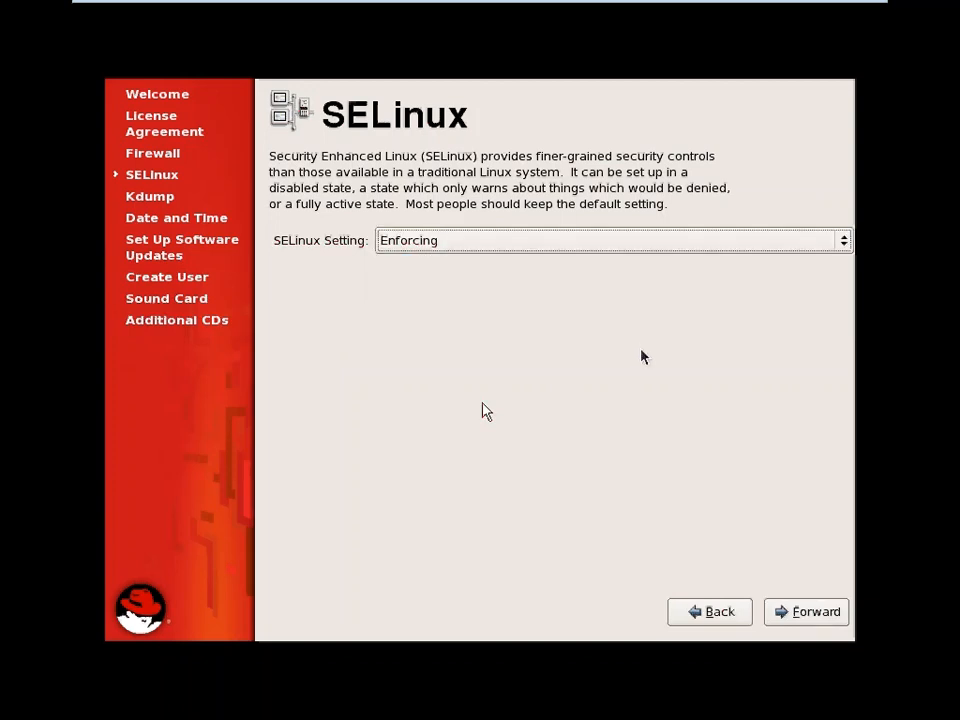
{"action": "left_click", "coordinate": [826, 624]}
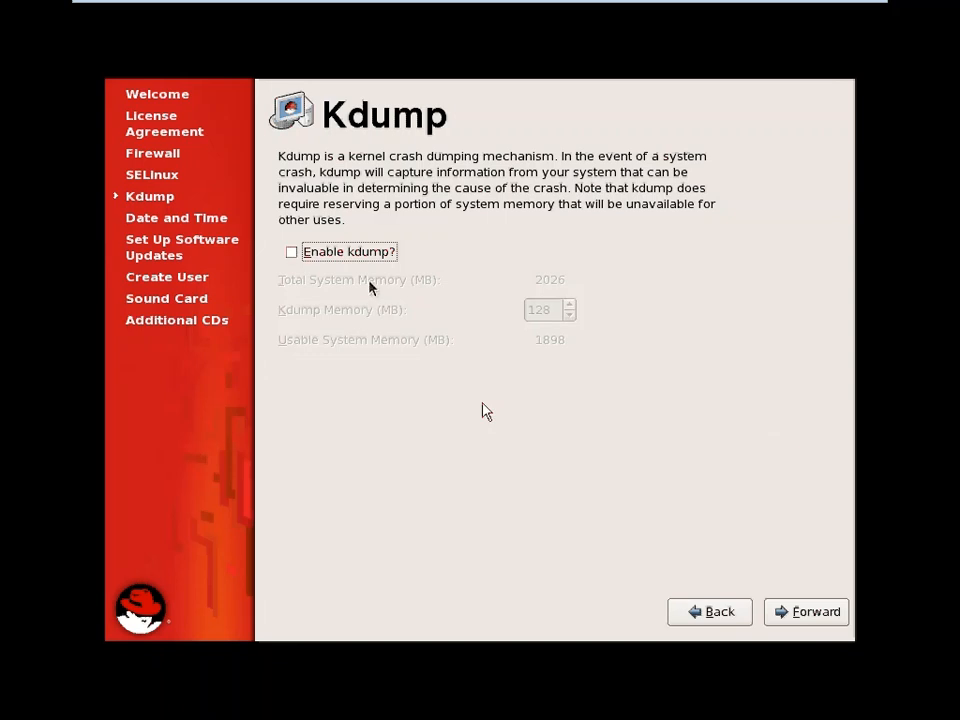
Enable kdump with 128 MB reserved and agree to the required reboot
{"action": "left_click", "coordinate": [291, 254]}
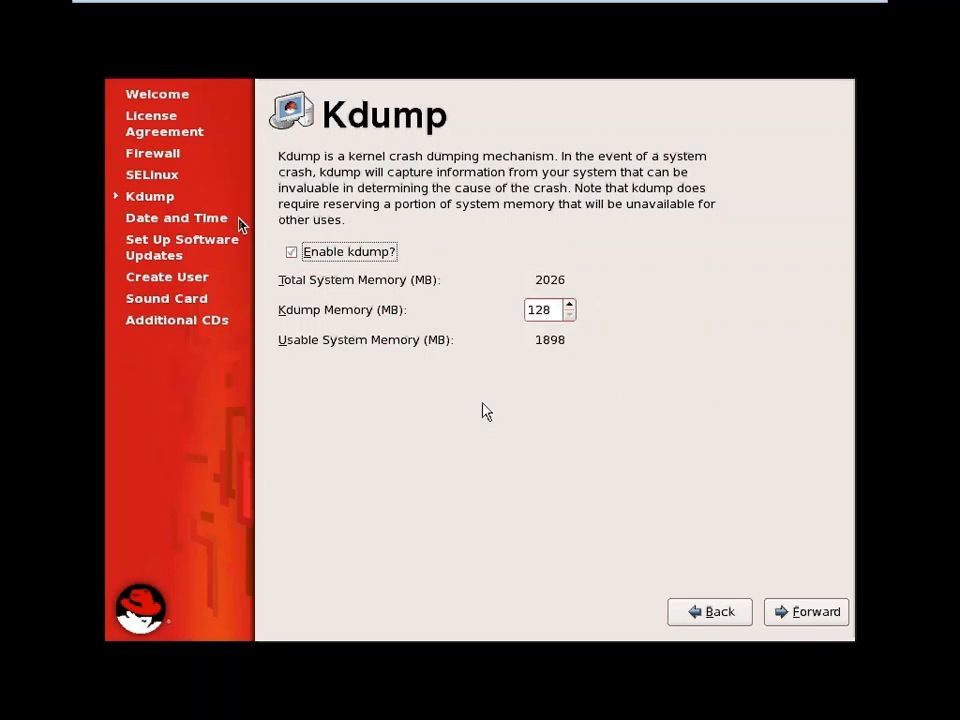
{"action": "left_click", "coordinate": [291, 253]}
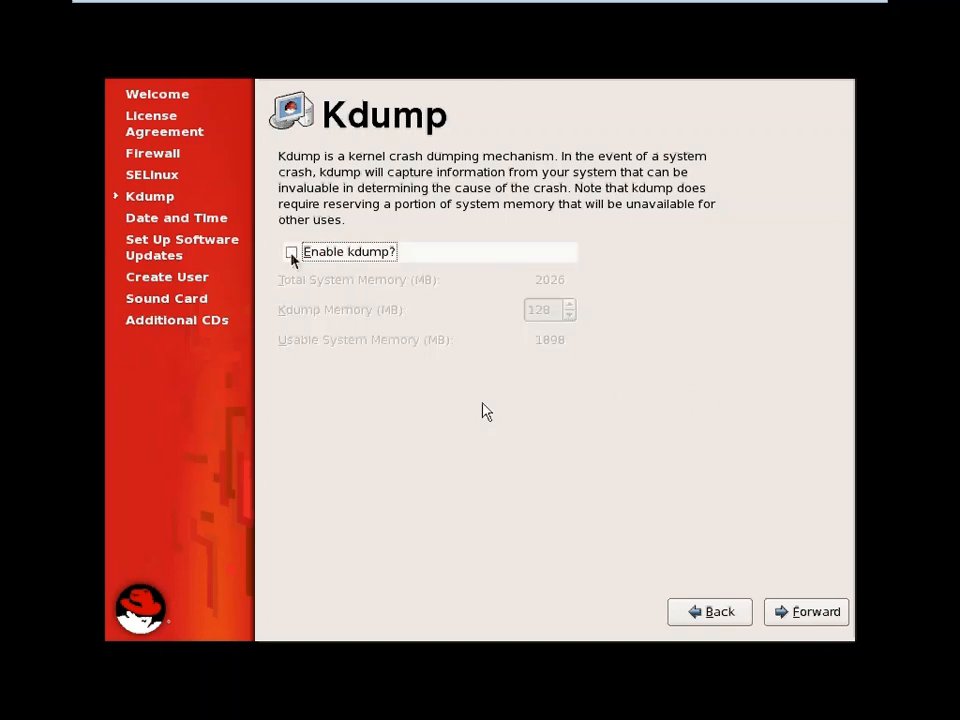
{"action": "left_click", "coordinate": [291, 253]}
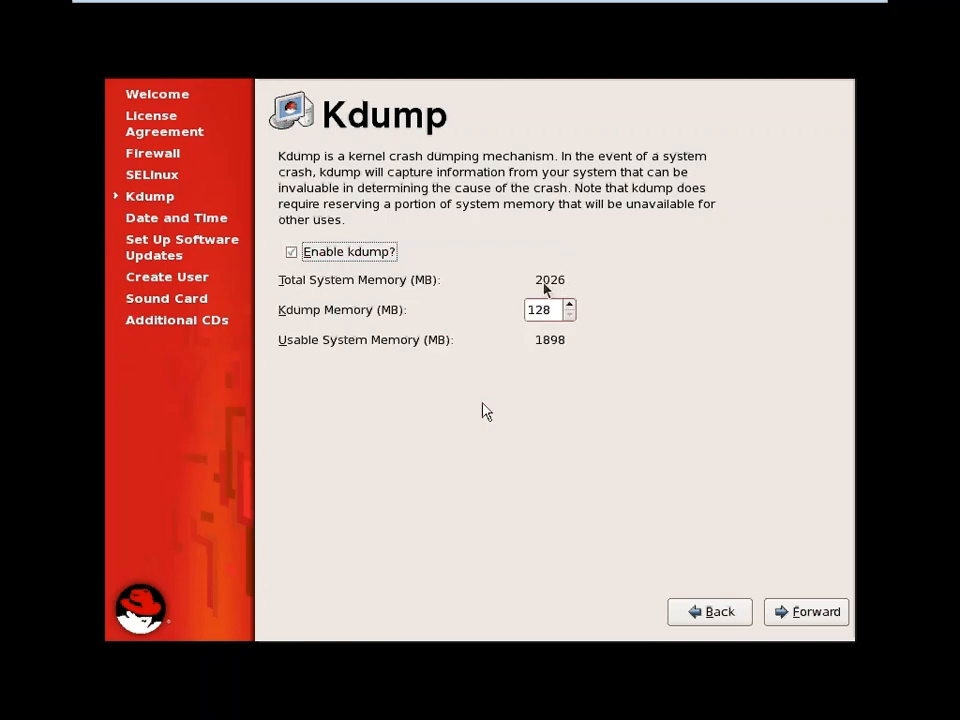
{"action": "left_click", "coordinate": [795, 616]}
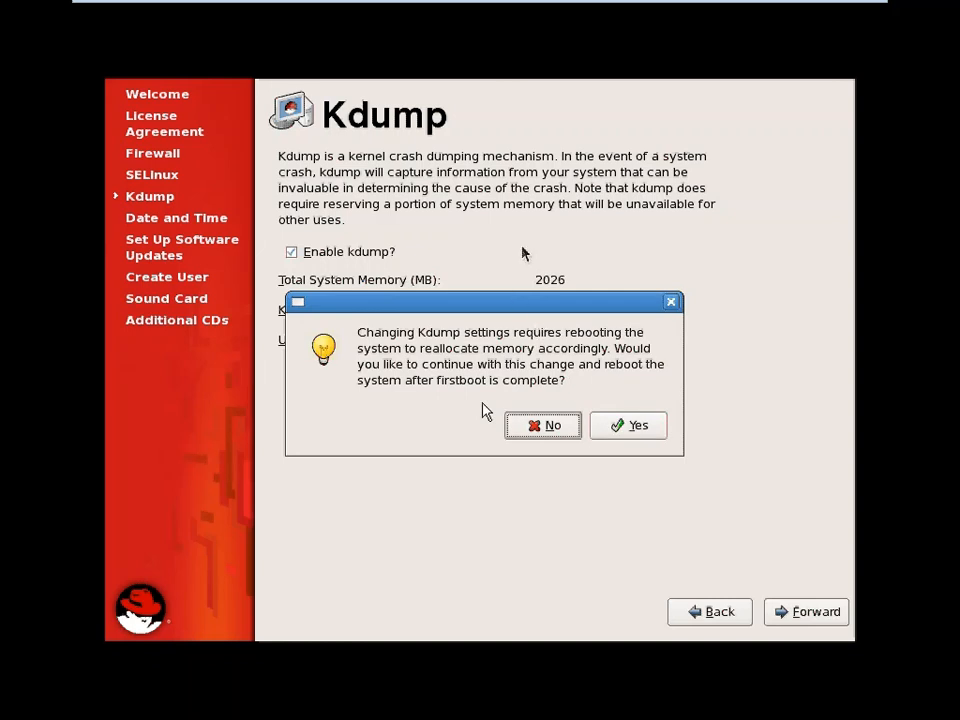
{"action": "left_click_drag", "start_coordinate": [518, 301], "coordinate": [518, 299]}
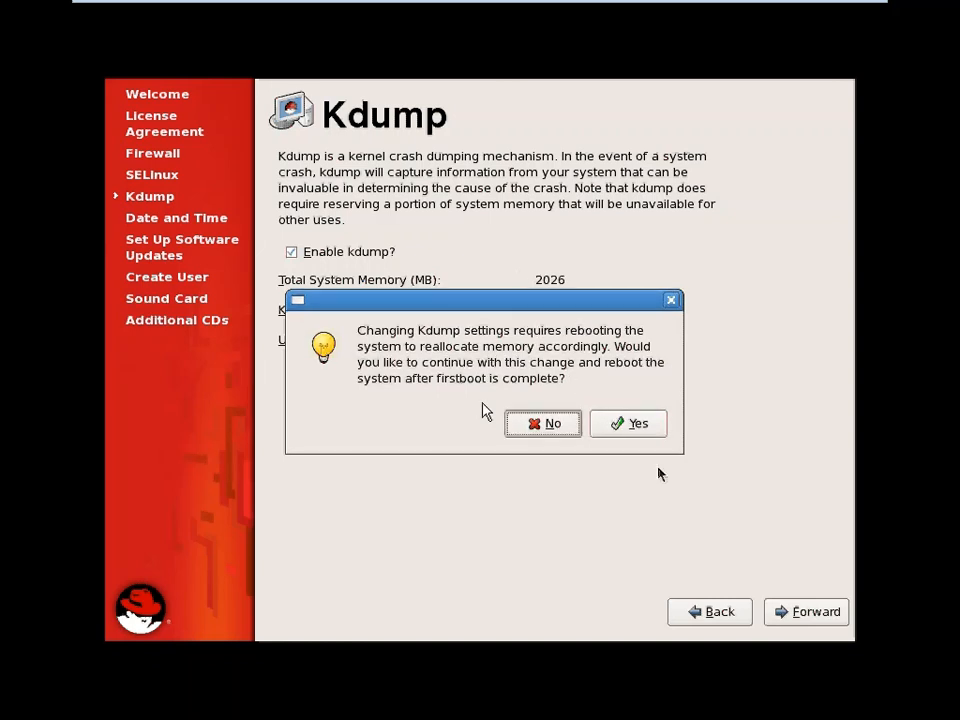
{"action": "left_click", "coordinate": [628, 424]}
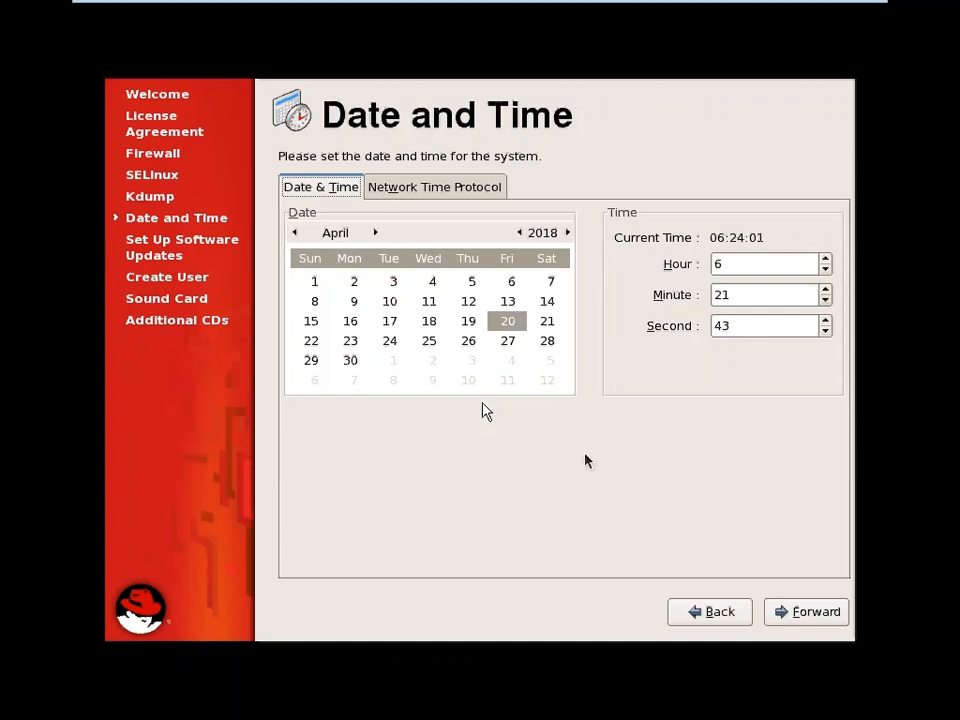
Set the guest clock to hour 10, minute 24
{"action": "double_click", "coordinate": [746, 260]}
{"action": "key", "text": "BackSpace"}
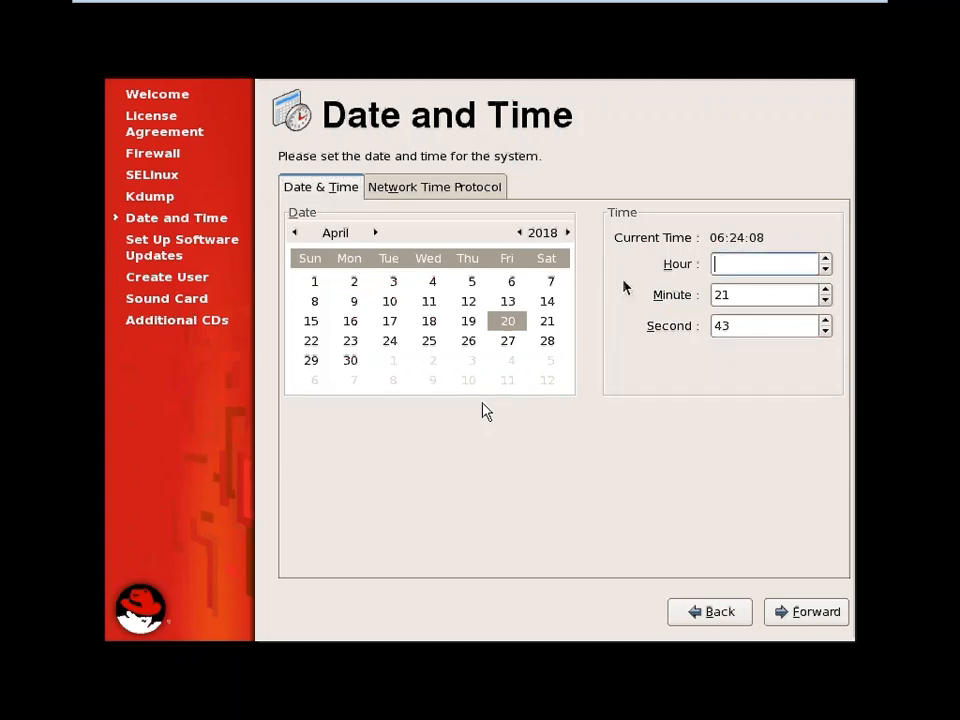
{"action": "type", "text": "10"}
{"action": "key", "text": "Tab"}
{"action": "type", "text": "24"}
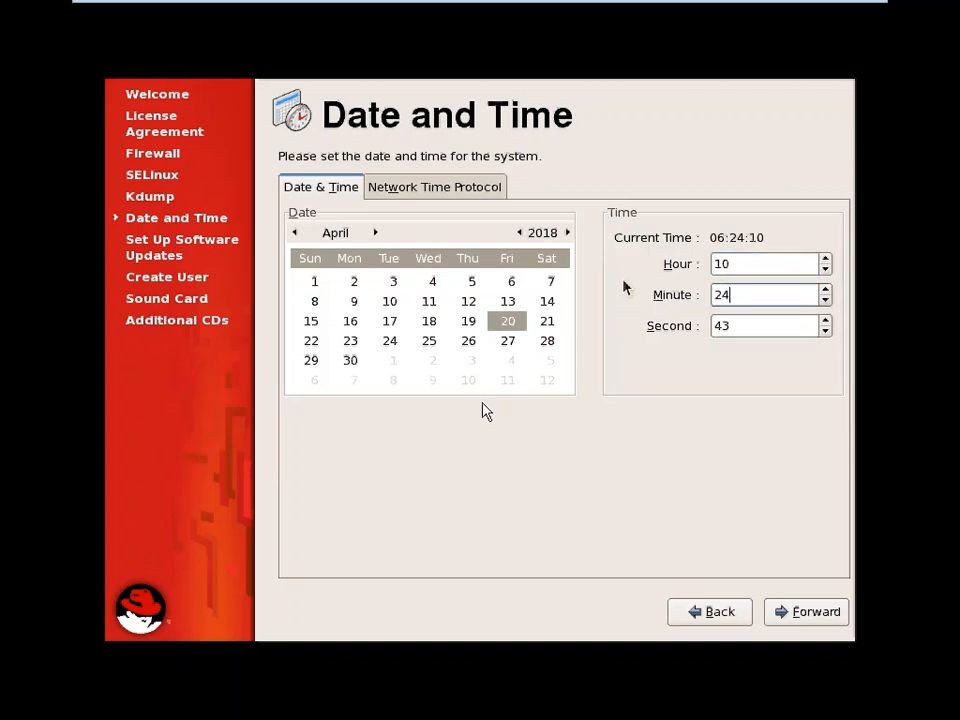
{"action": "left_click", "coordinate": [833, 612]}
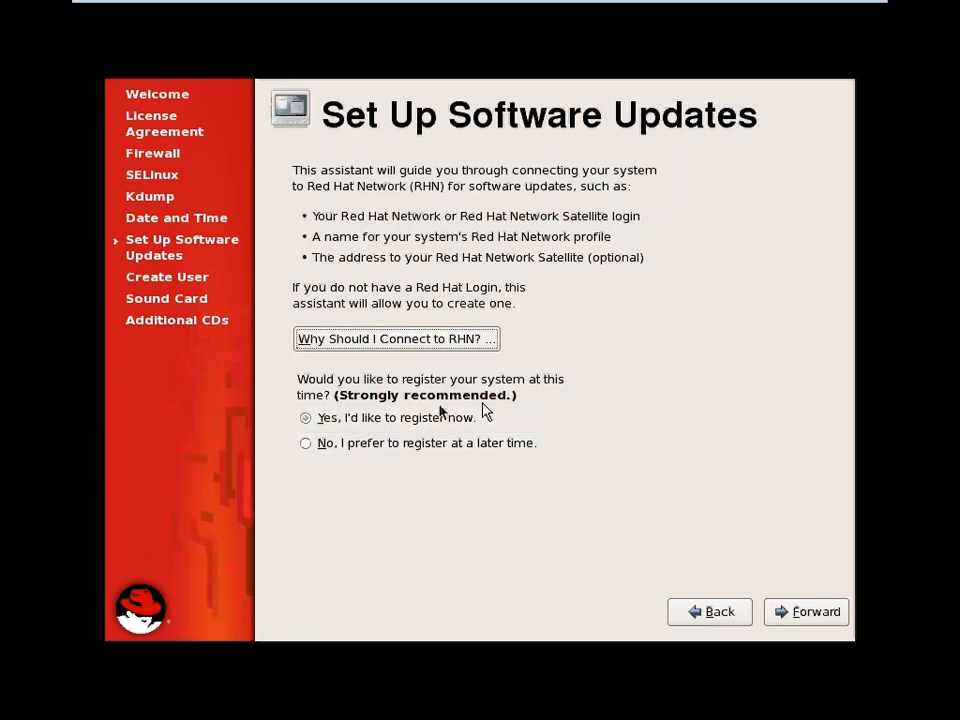
Postpone Red Hat Network registration and skip connecting for updates
{"action": "left_click", "coordinate": [397, 447]}
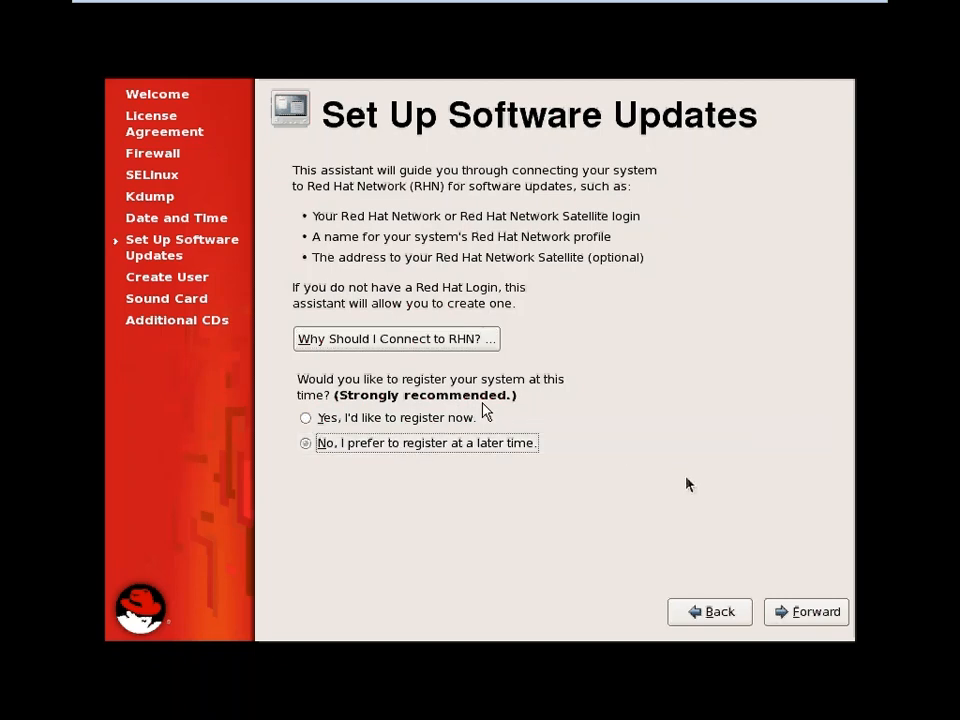
{"action": "left_click", "coordinate": [812, 612]}
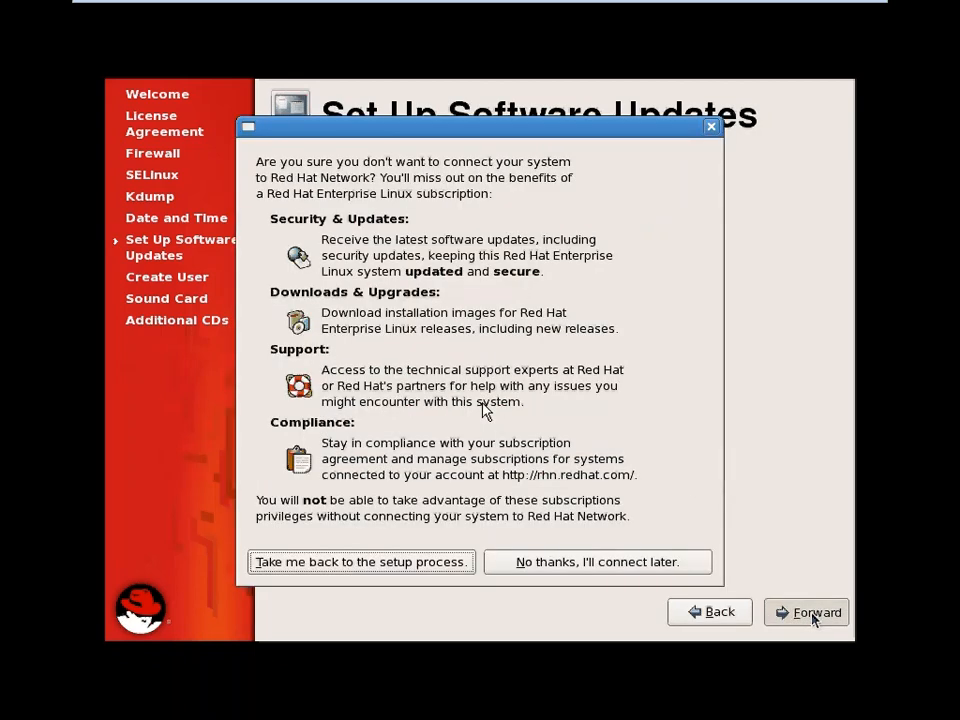
{"action": "left_click", "coordinate": [672, 564]}
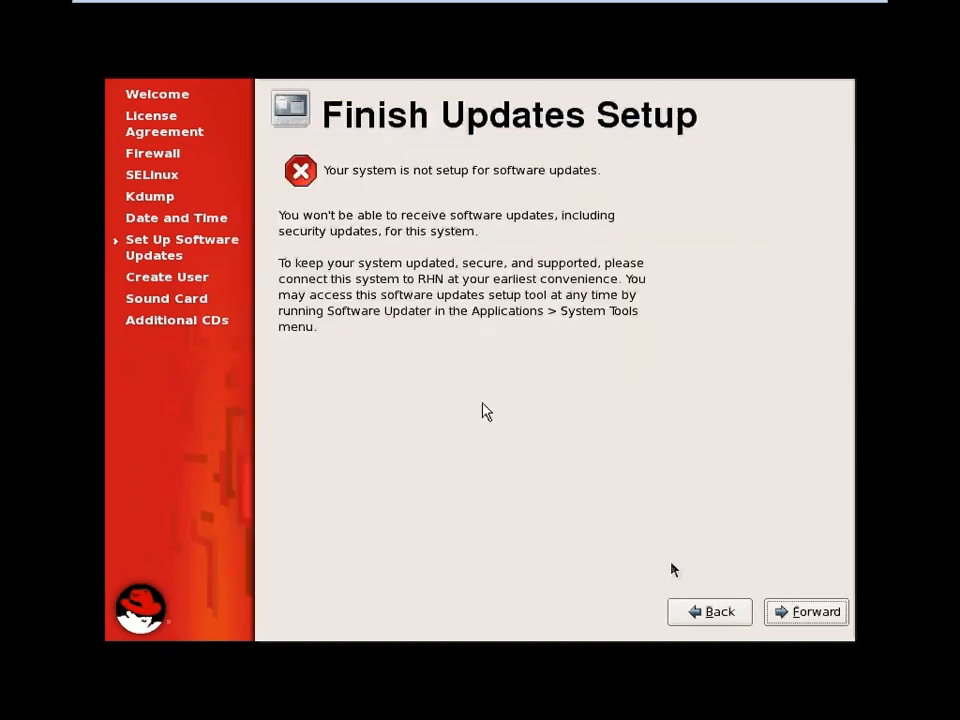
{"action": "left_click", "coordinate": [806, 609]}
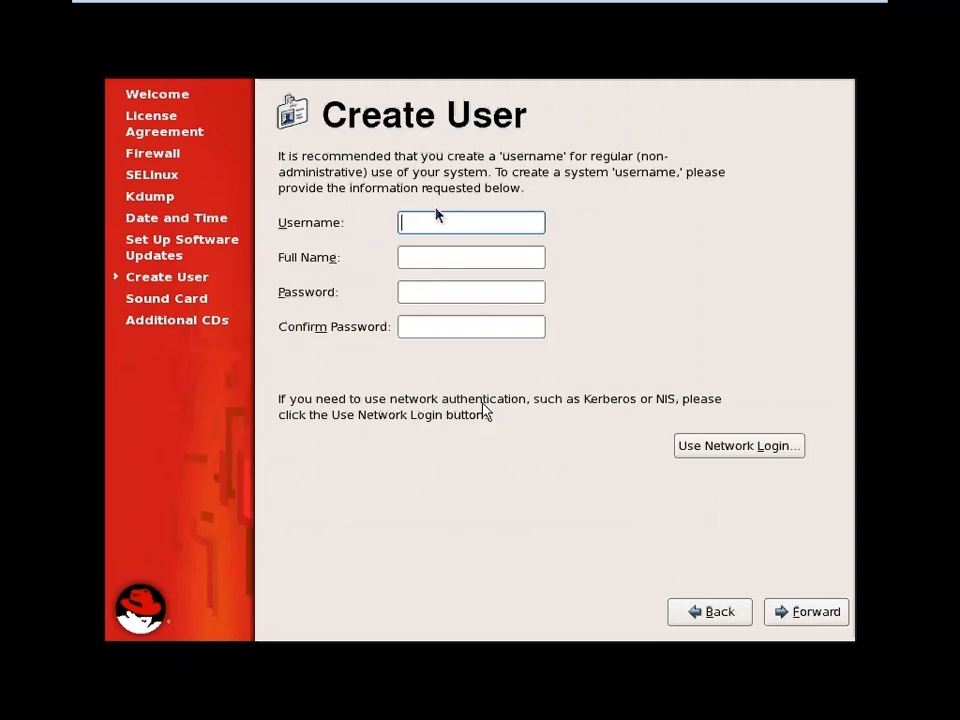
Enter the new user's username, full name and password on the Create User page
{"action": "type", "text": "anandg"}
{"action": "key", "text": "Tab"}
{"action": "type", "text": "Anand"}
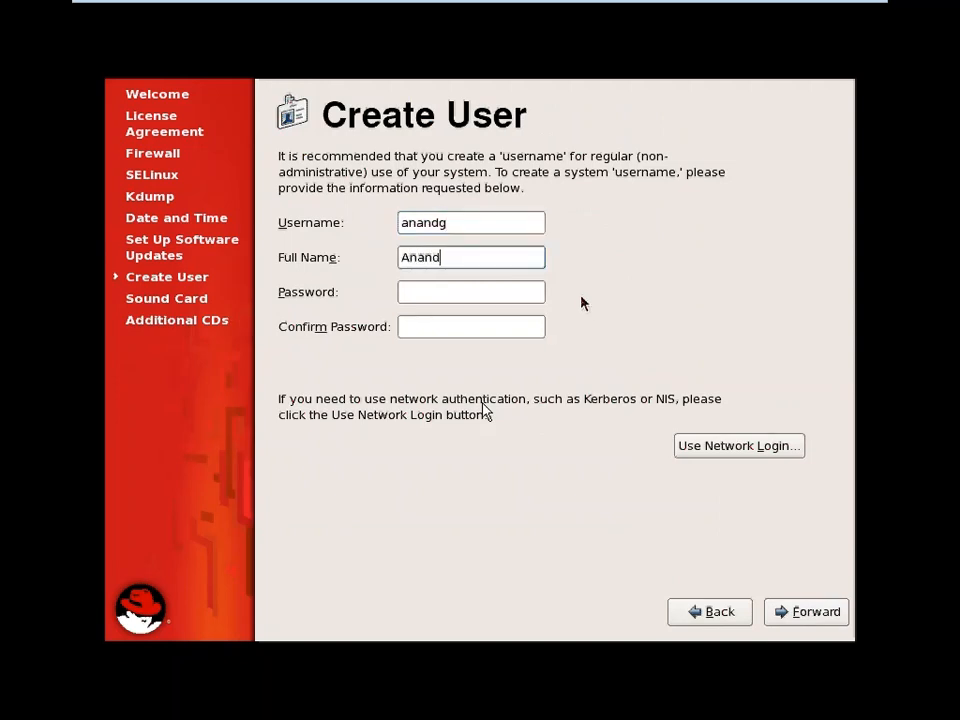
{"action": "type", "text": " Gupta"}
{"action": "key", "text": "Tab"}
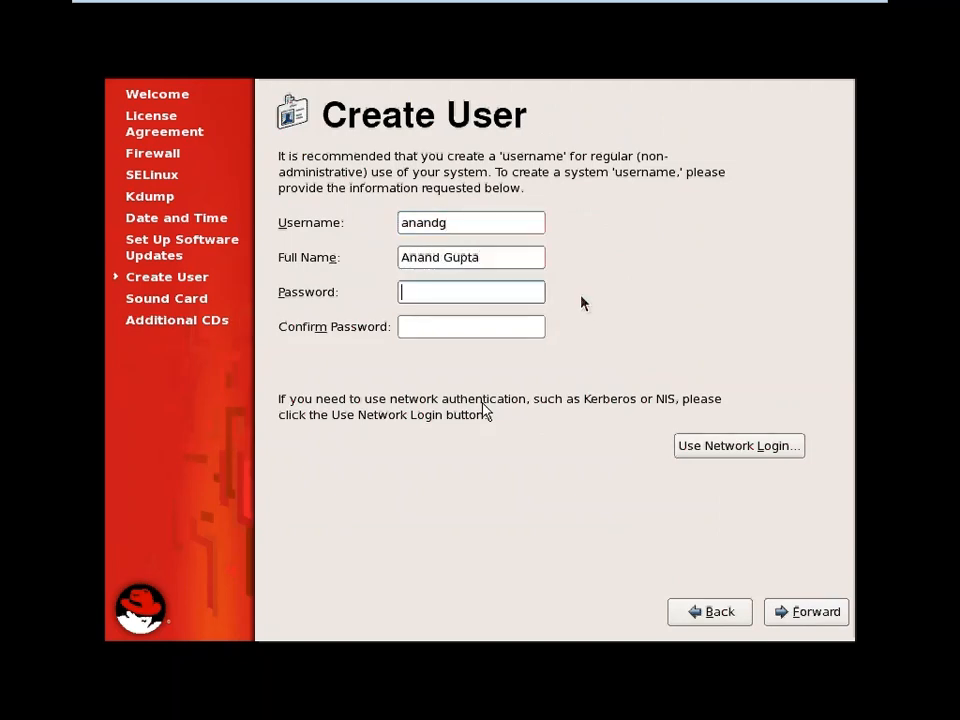
{"action": "type", "text": "******"}
{"action": "key", "text": "Tab"}
Confirm the password, play the sound test and answer Yes, reaching Additional CDs
{"action": "type", "text": "******"}
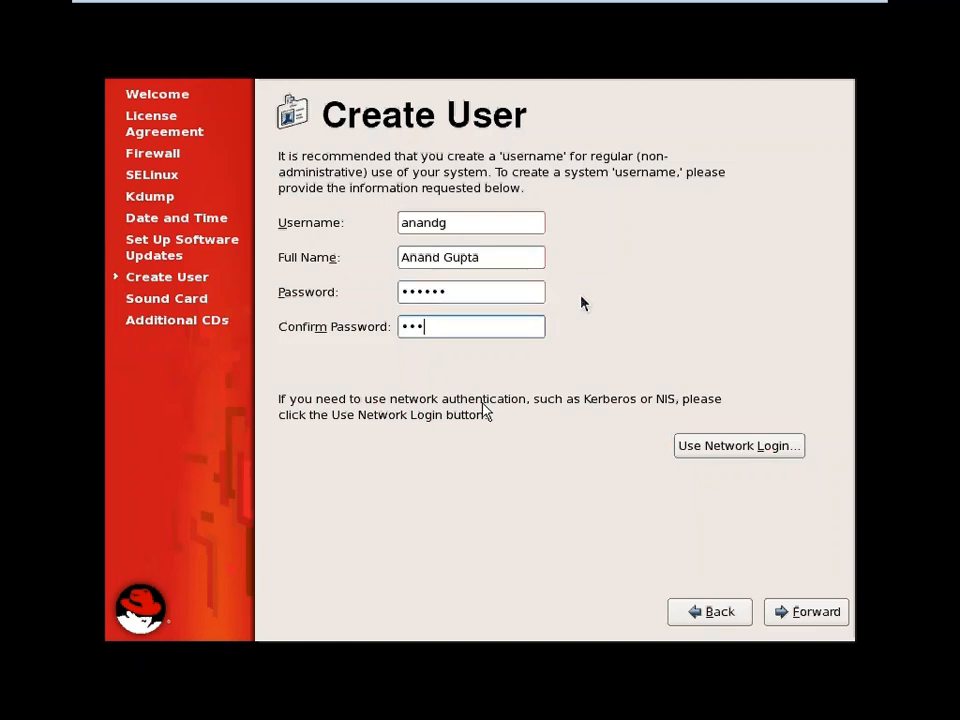
{"action": "left_click", "coordinate": [829, 615]}
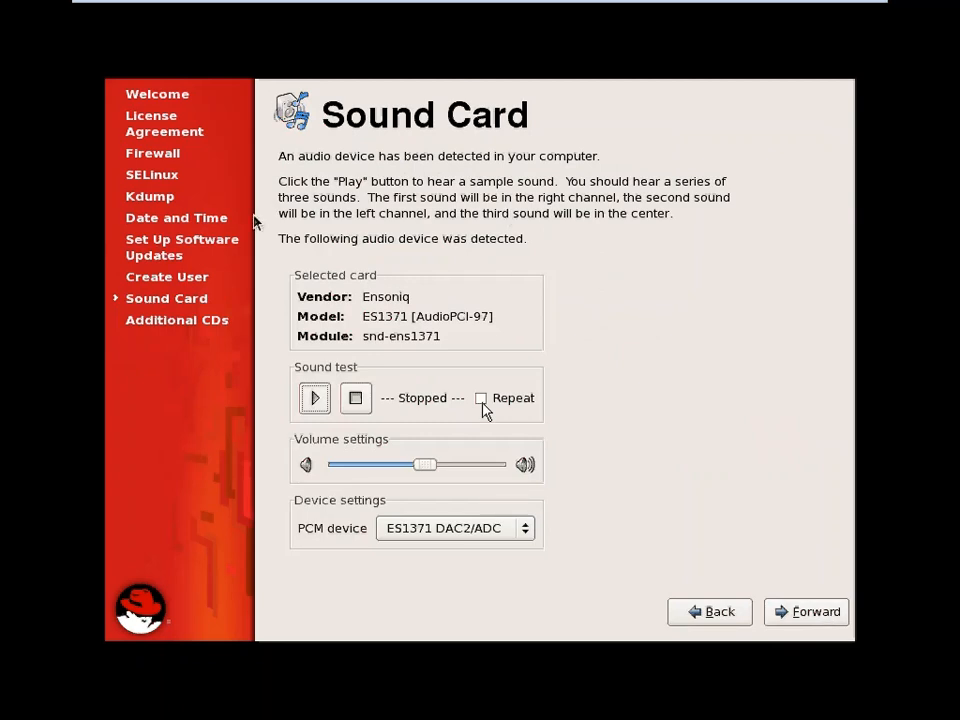
{"action": "left_click", "coordinate": [316, 399]}
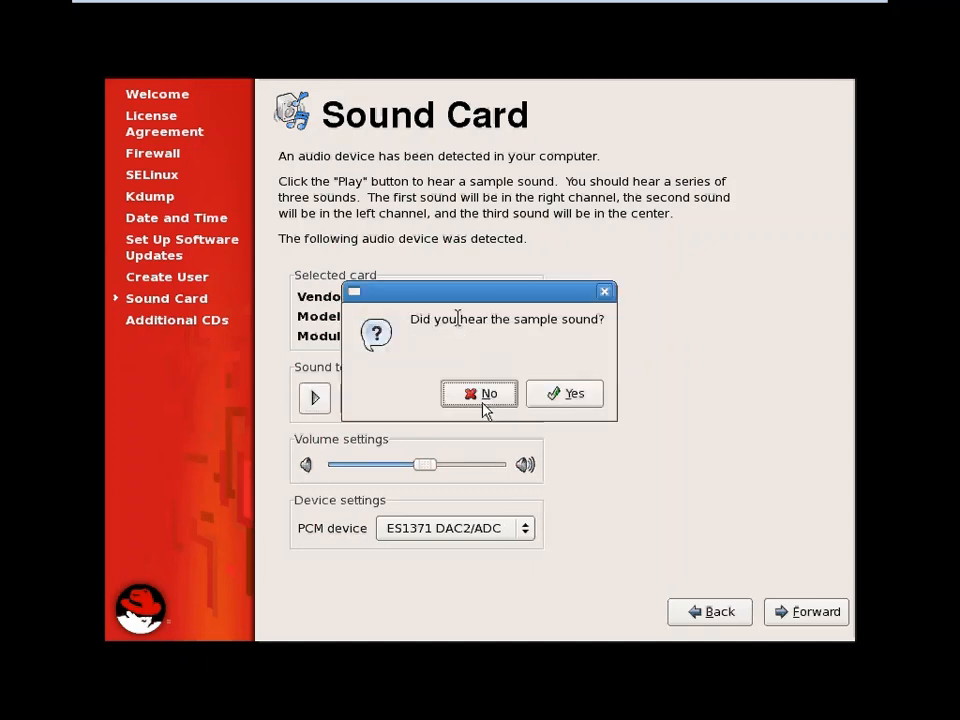
{"action": "left_click", "coordinate": [575, 395]}
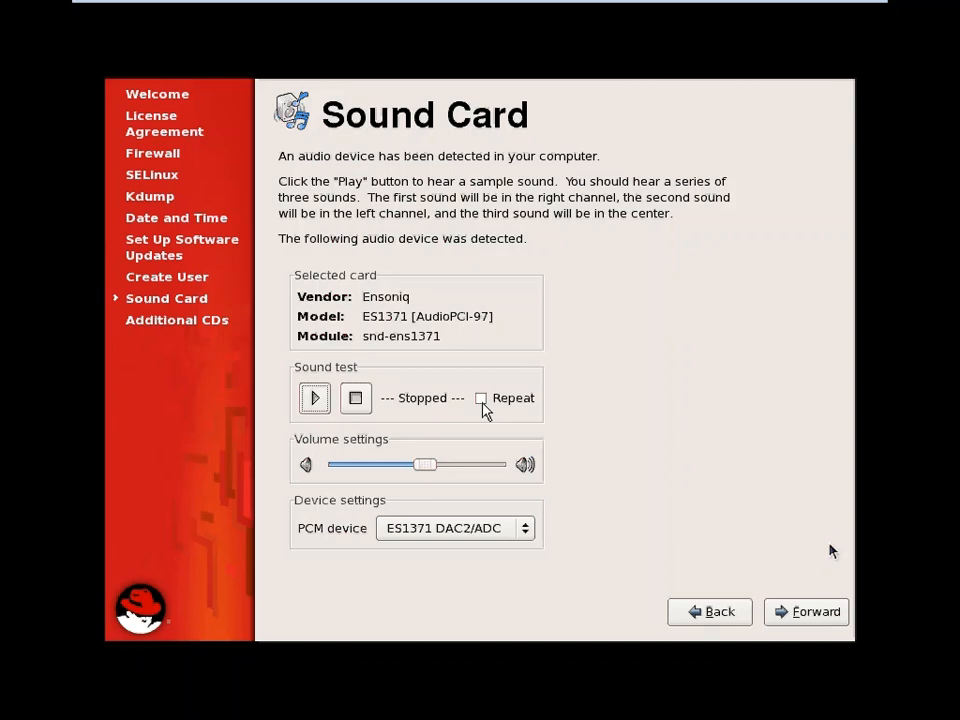
{"action": "left_click", "coordinate": [830, 611]}
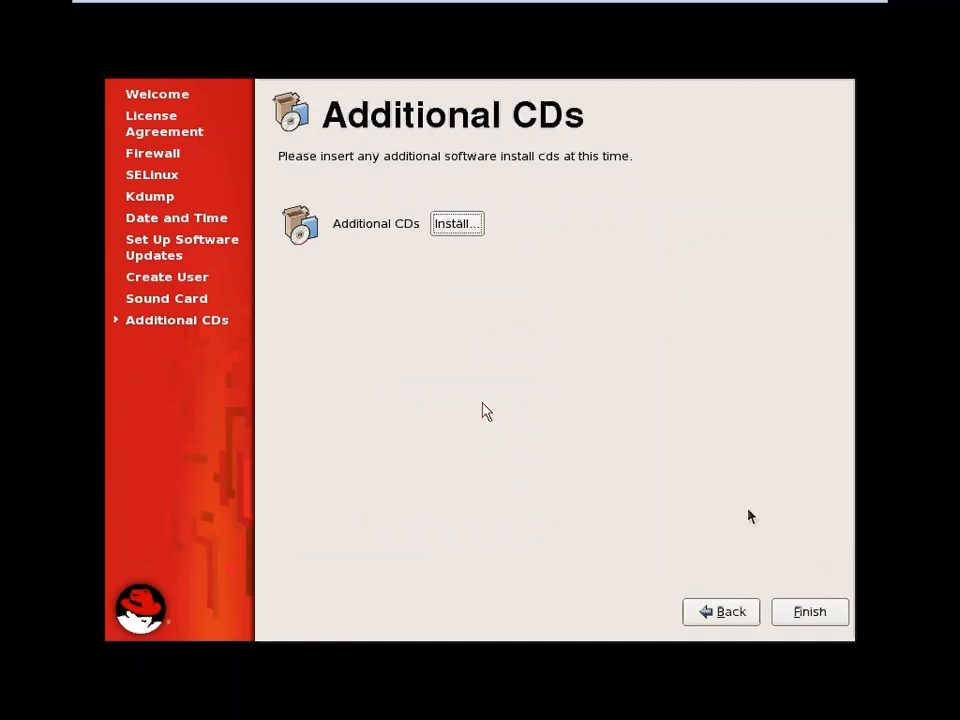
Finish firstboot and accept the reboot notice so the guest restarts
{"action": "left_click", "coordinate": [800, 620]}
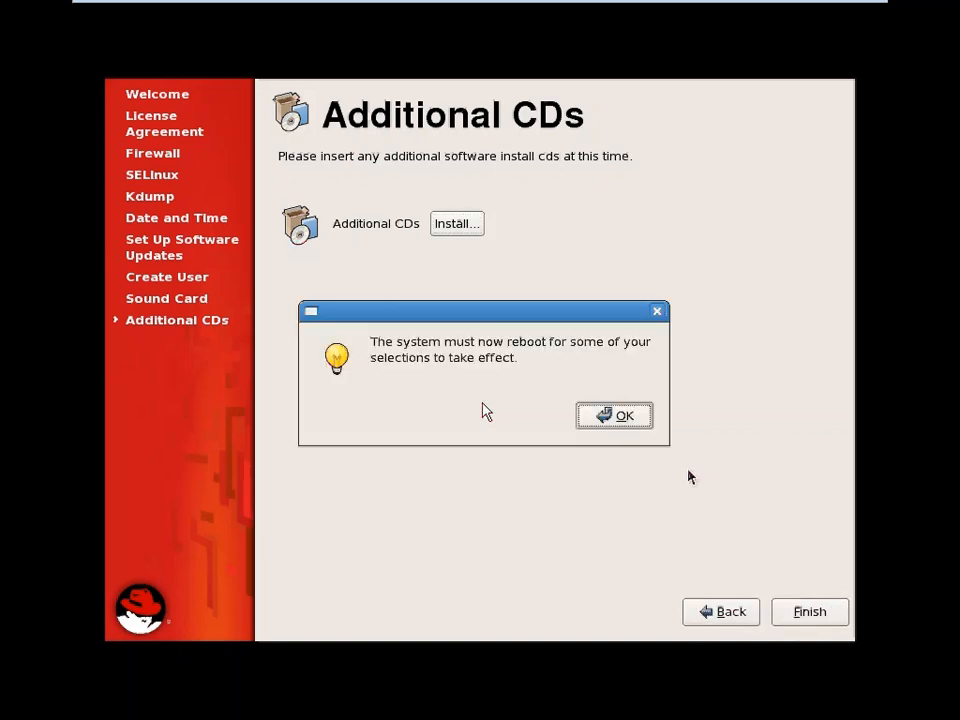
{"action": "left_click", "coordinate": [624, 417]}
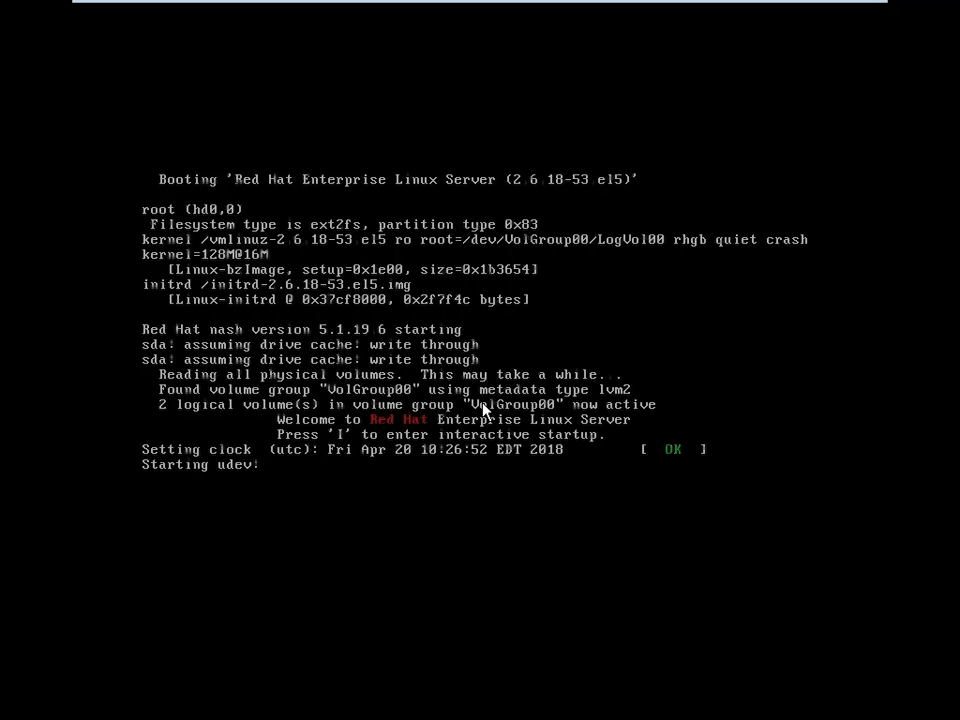
Minimize the CamStudio recorder from the host tray and return the VM to full screen
{"action": "key", "text": "ctrl+alt+Return"}
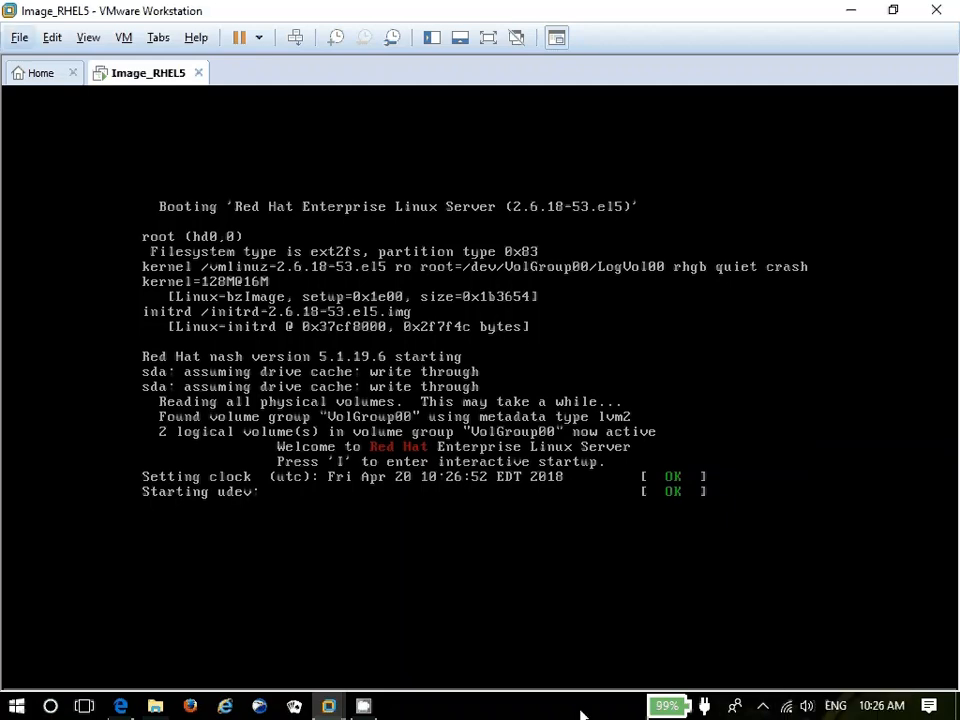
{"action": "left_click", "coordinate": [763, 712]}
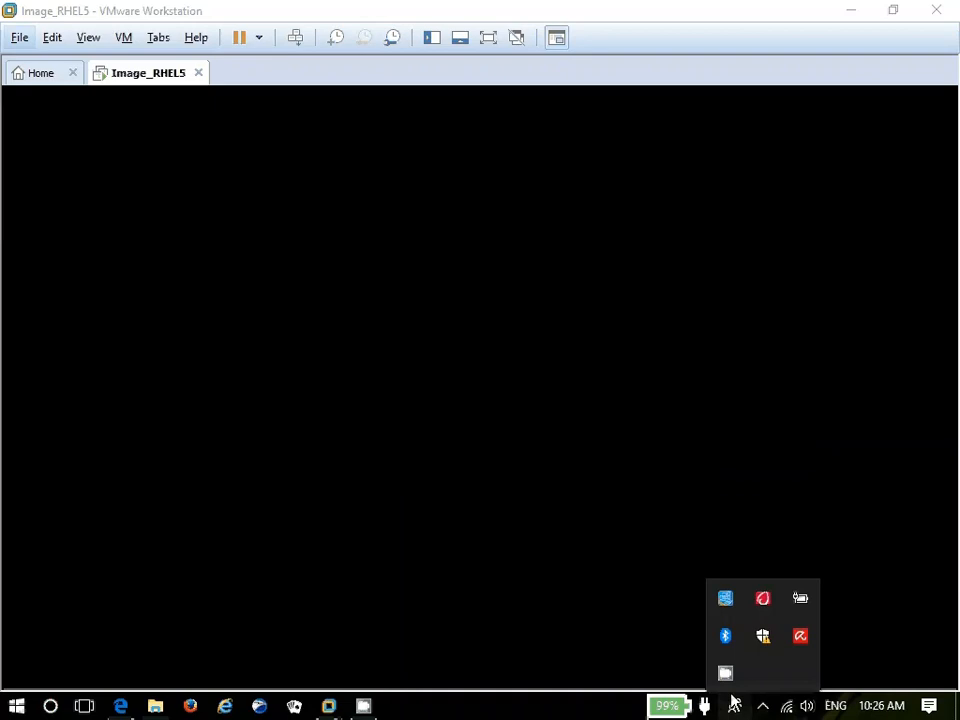
{"action": "left_click", "coordinate": [726, 676]}
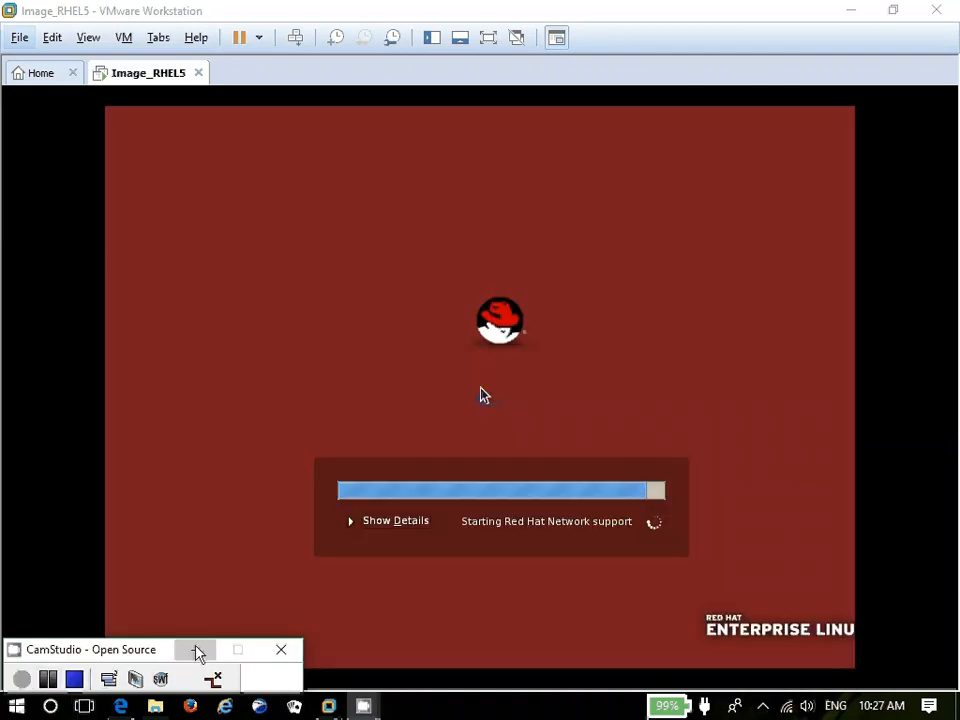
{"action": "left_click", "coordinate": [197, 652]}
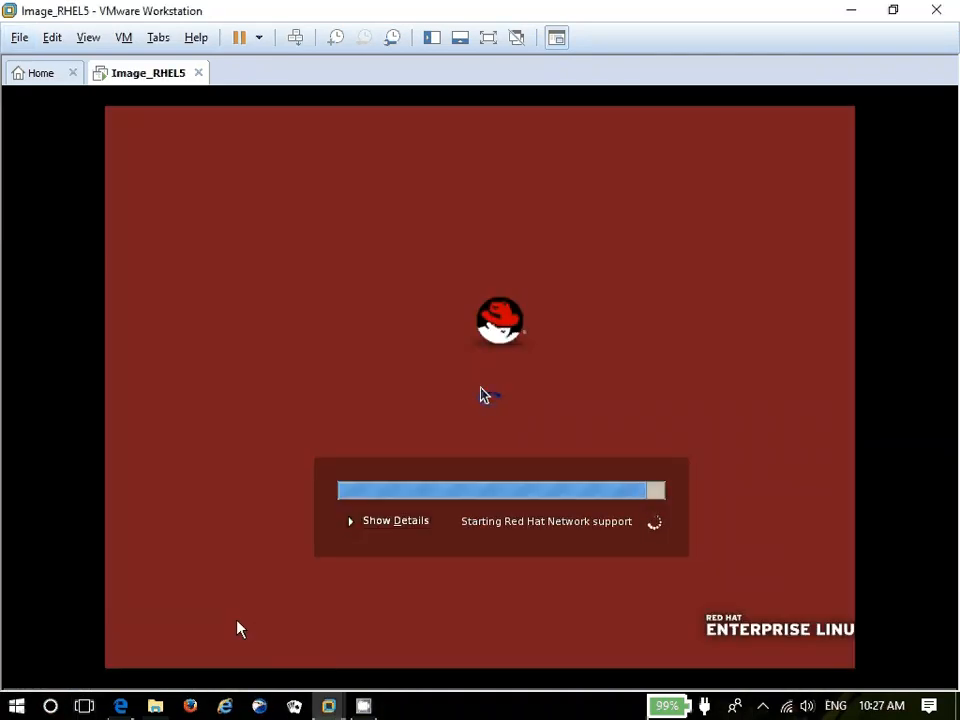
{"action": "key", "text": "ctrl+alt+Return"}
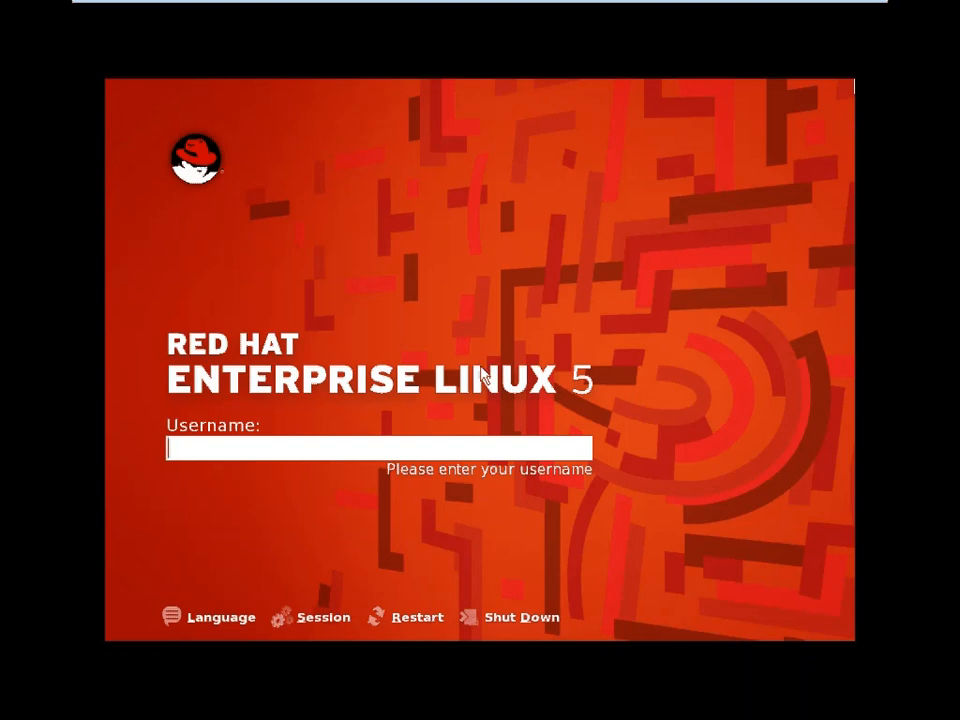
Log in to the guest as root with the root password
{"action": "type", "text": "root"}
{"action": "key", "text": "Return"}
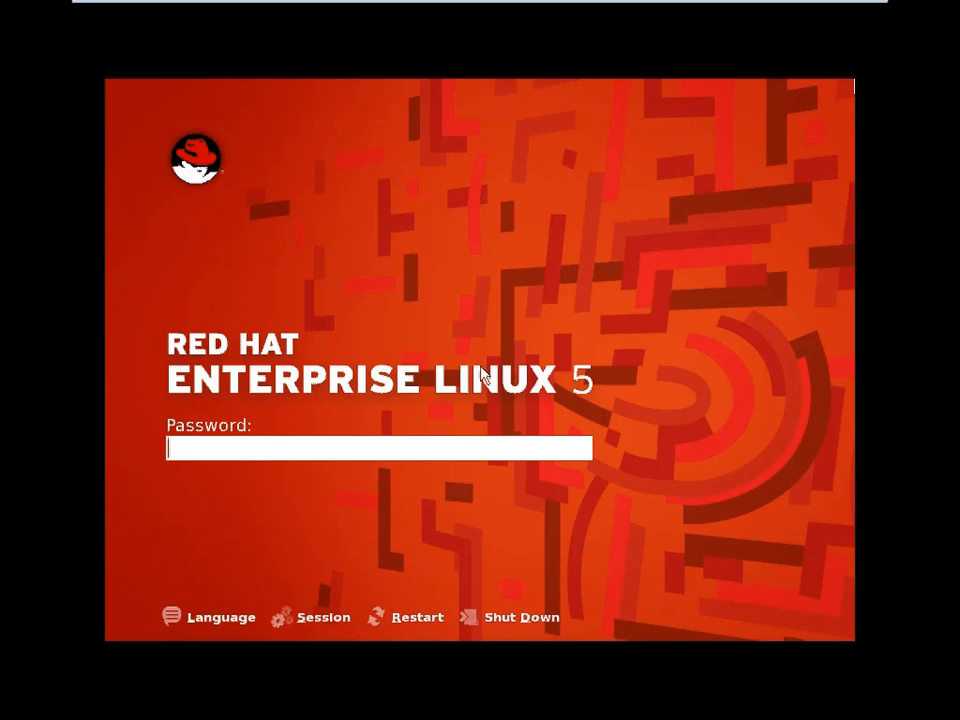
{"action": "type", "text": "******"}
{"action": "key", "text": "Return"}
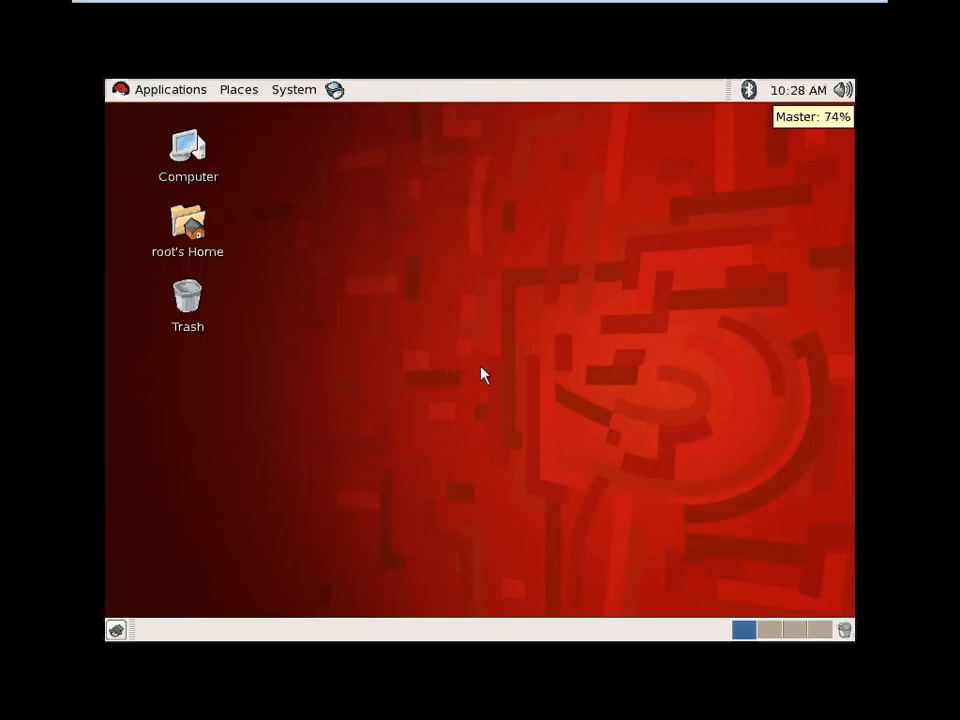
Log out of the root session via System > Log Out root and confirm
{"action": "left_click", "coordinate": [572, 294]}
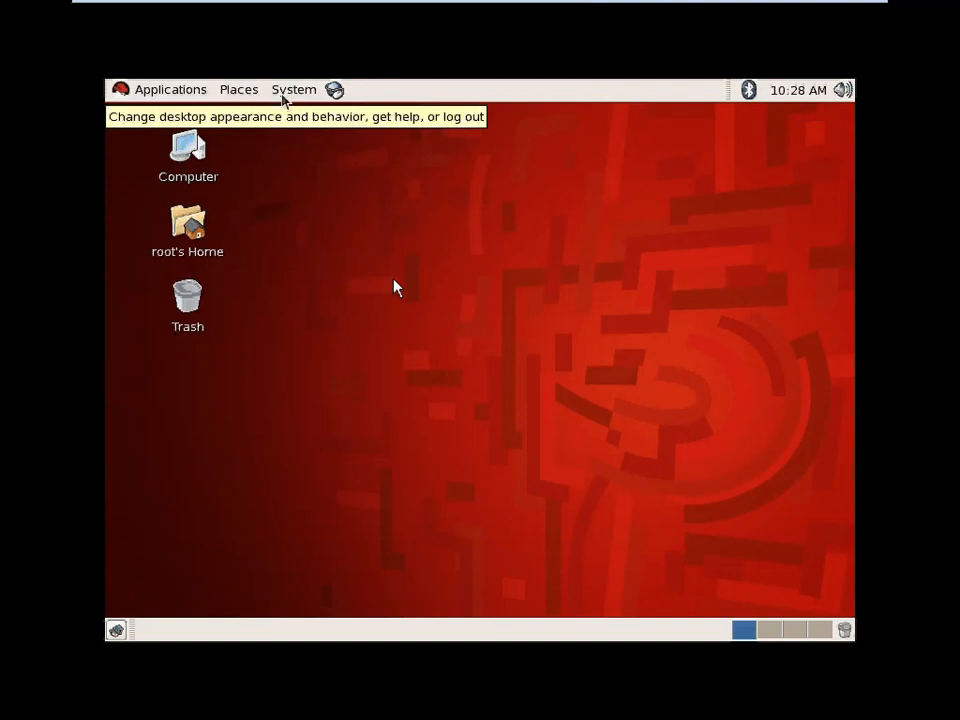
{"action": "left_click", "coordinate": [284, 92]}
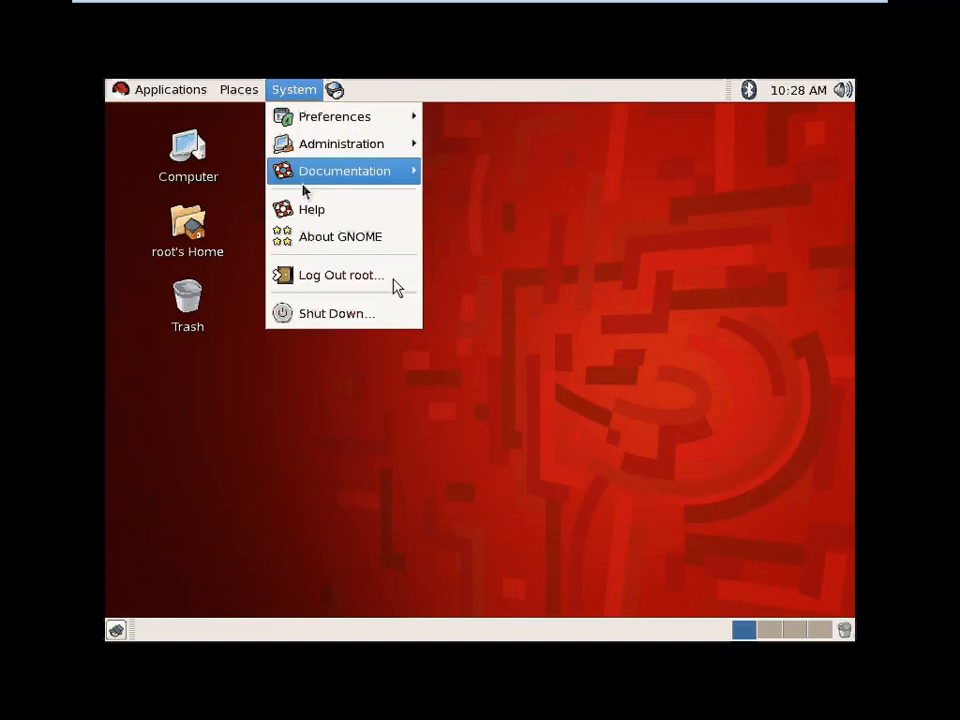
{"action": "left_click", "coordinate": [317, 274]}
{"action": "left_click", "coordinate": [617, 395]}
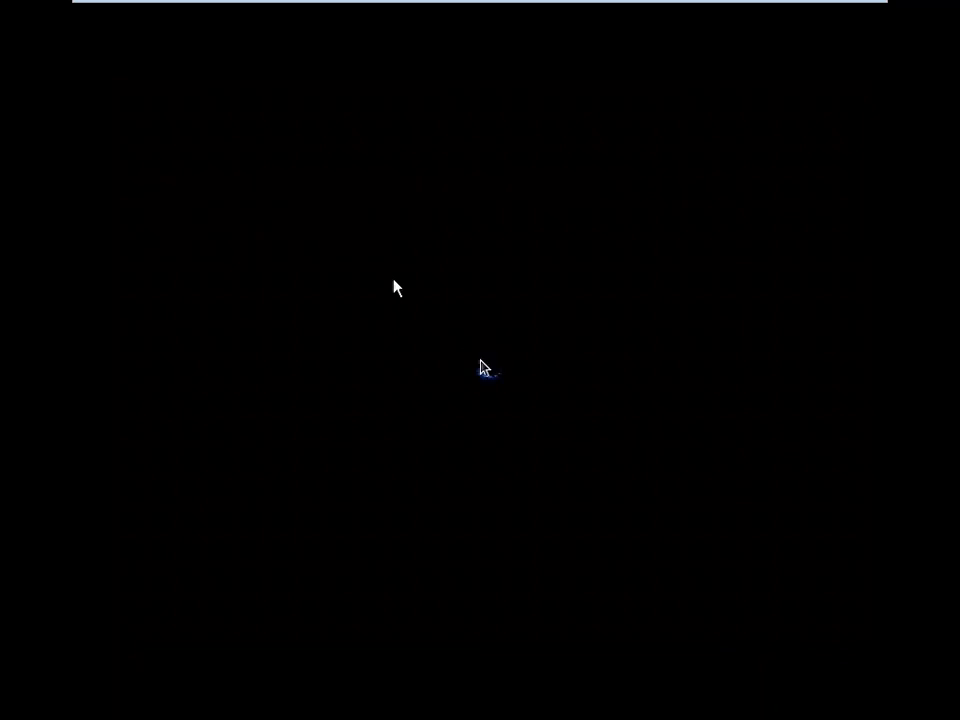
Log in with the newly created user's username and password
{"action": "type", "text": "anandp"}
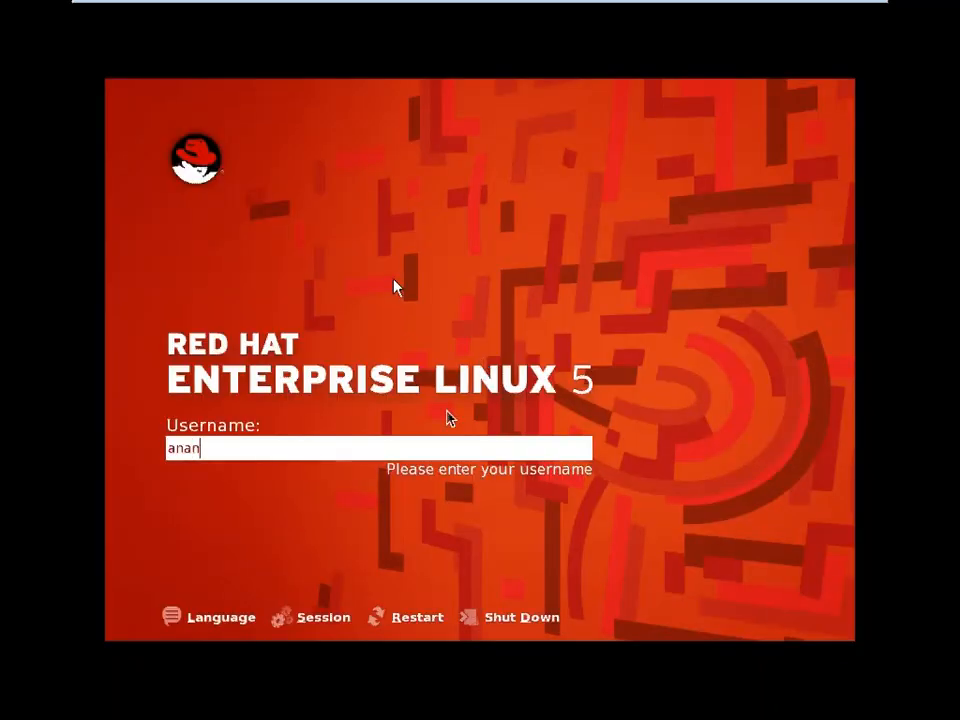
{"action": "key", "text": "Return"}
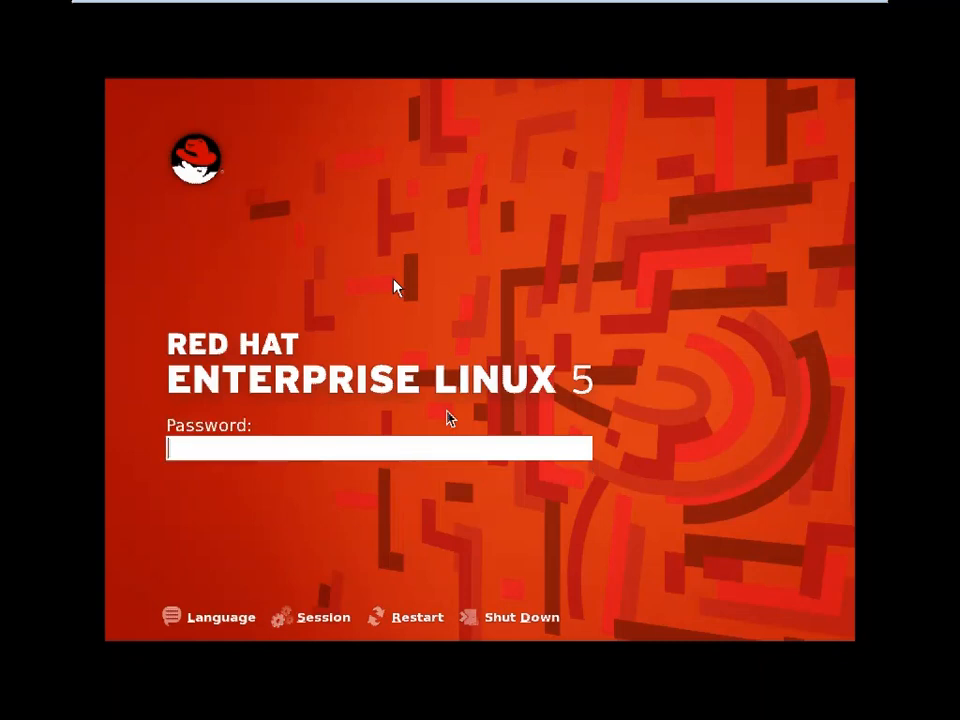
{"action": "type", "text": "******"}
{"action": "key", "text": "Return"}
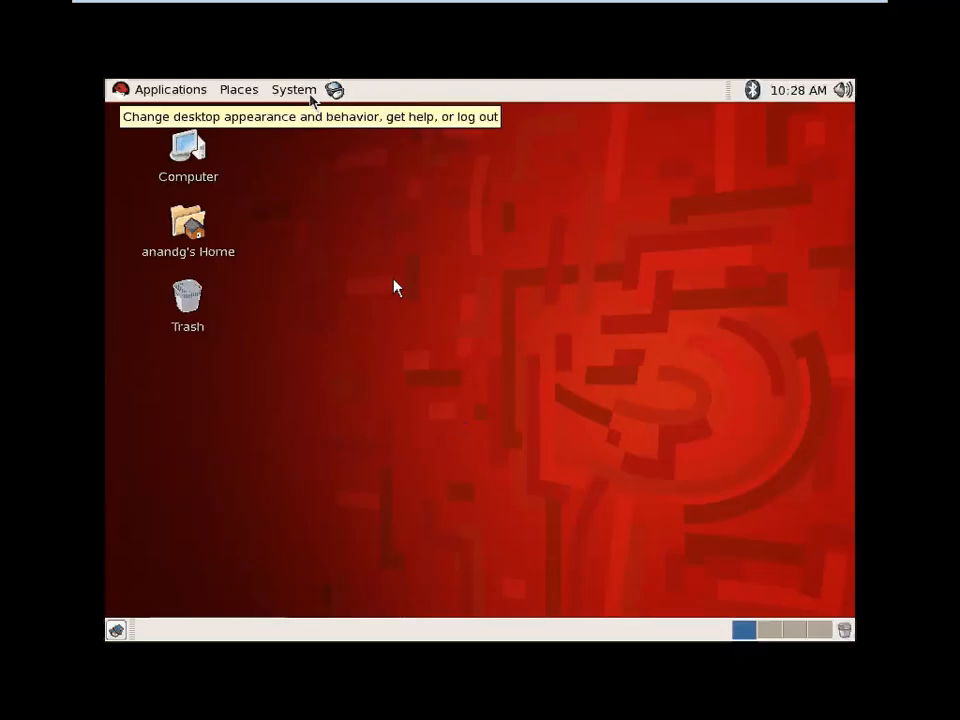
Log the new user out through System > Log Out and confirm
{"action": "left_click", "coordinate": [311, 95]}
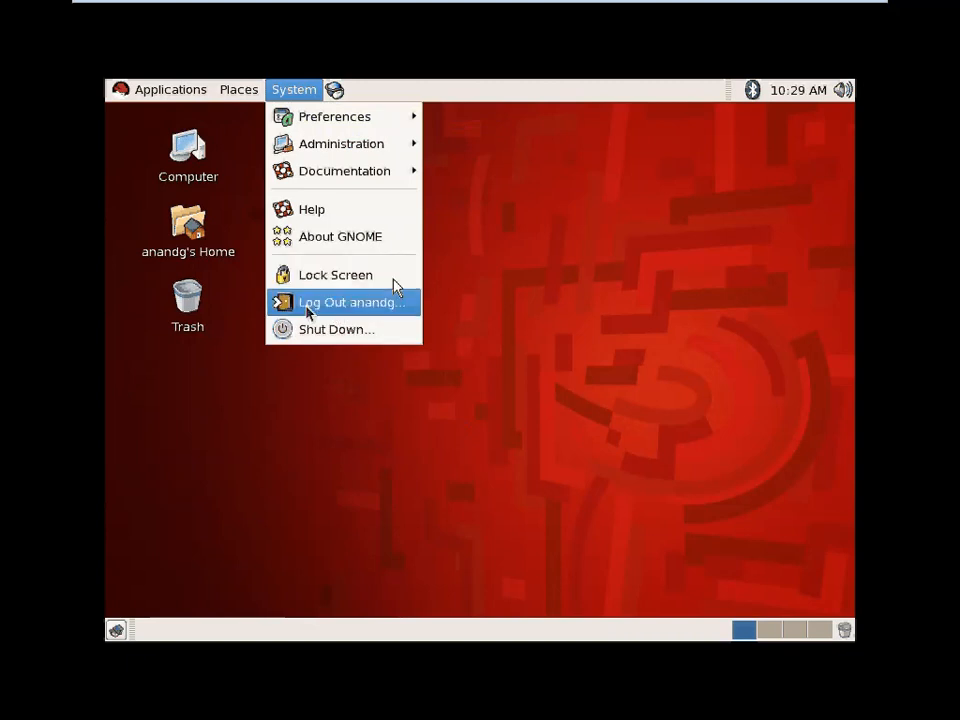
{"action": "left_click", "coordinate": [366, 303]}
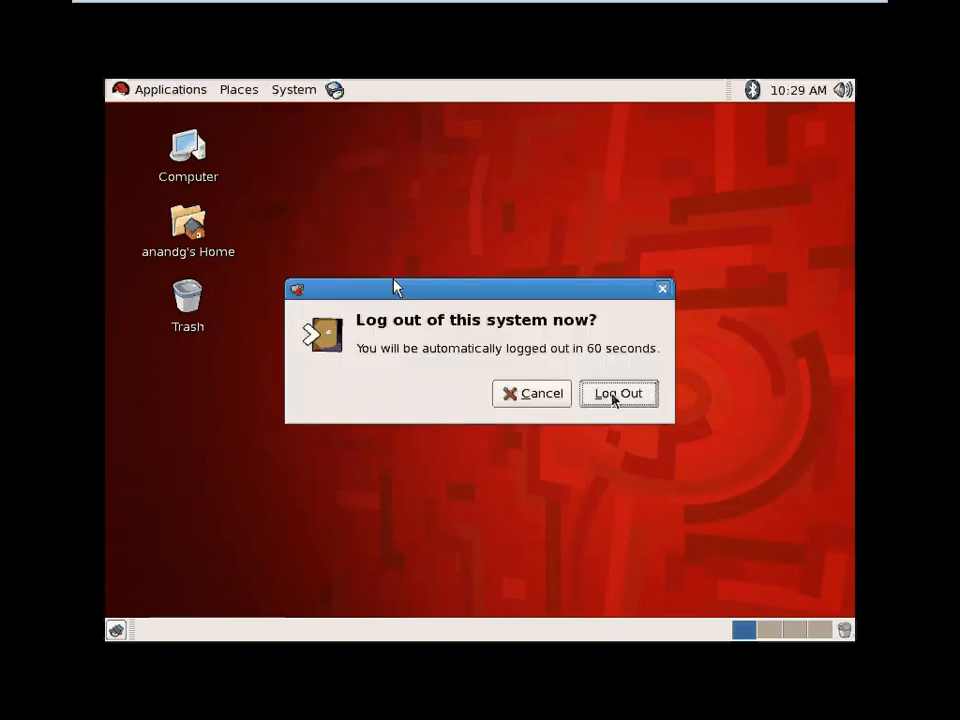
{"action": "left_click", "coordinate": [615, 394]}
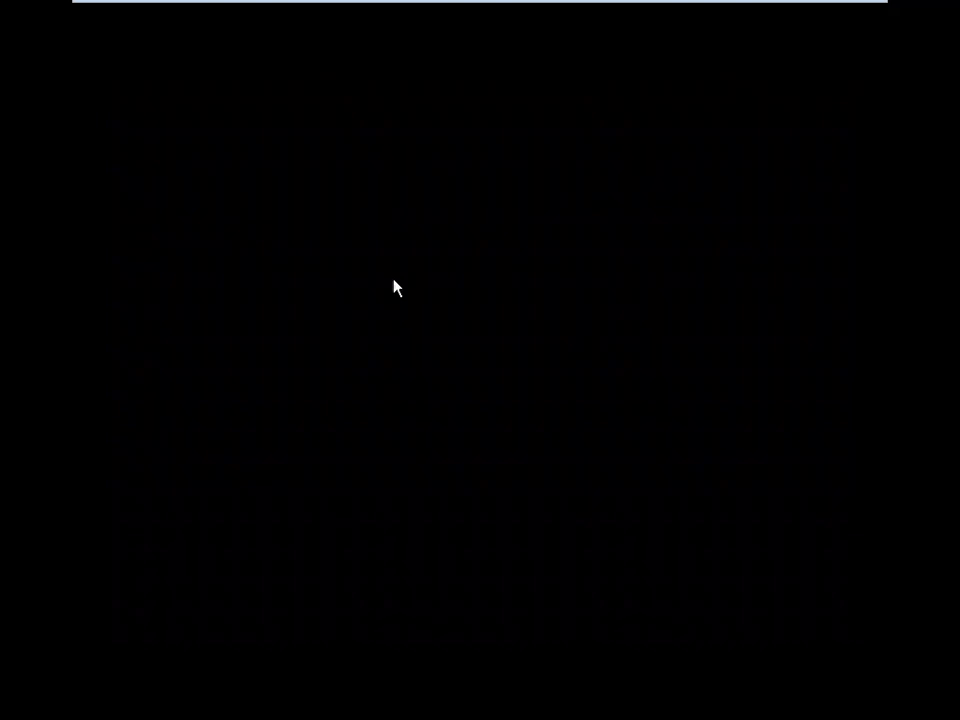